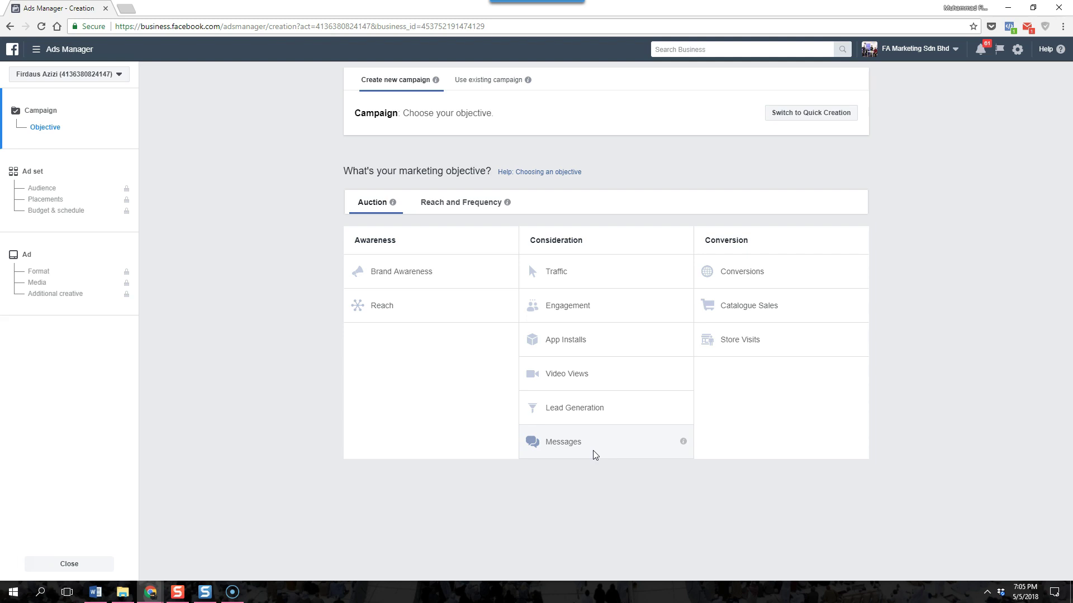
- Choose Messages as the campaign's marketing objective and highlight its description
left_click(561, 447)
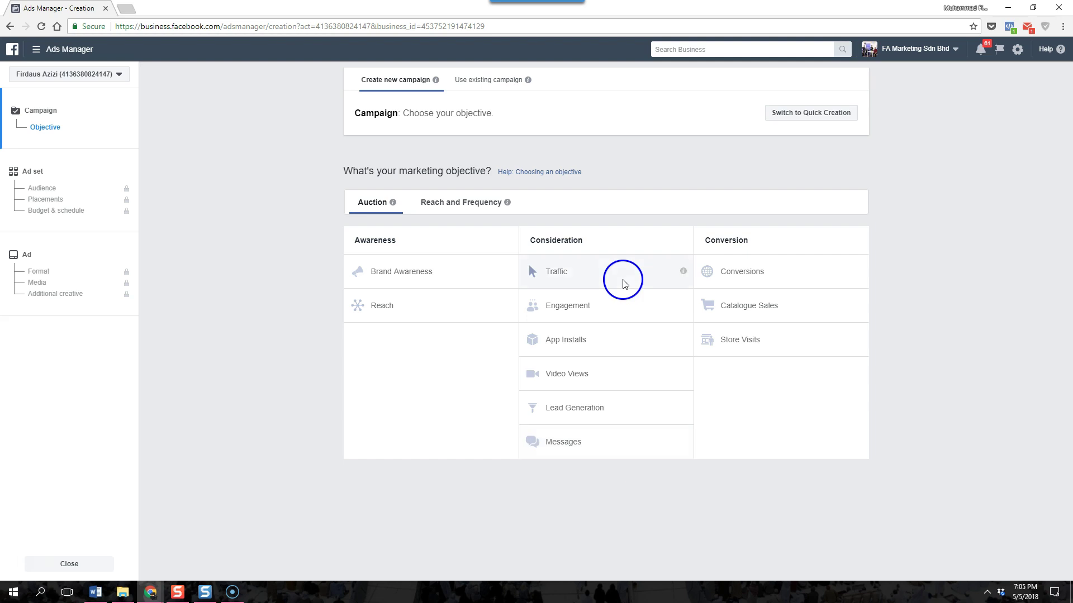
left_click(603, 442)
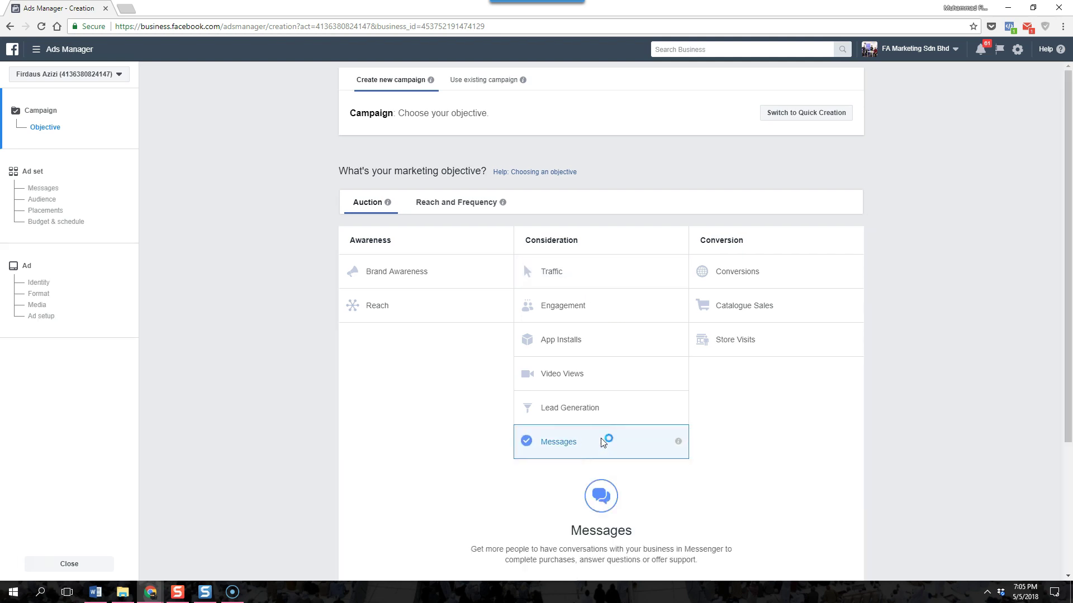
left_click_drag(471, 382, 709, 395)
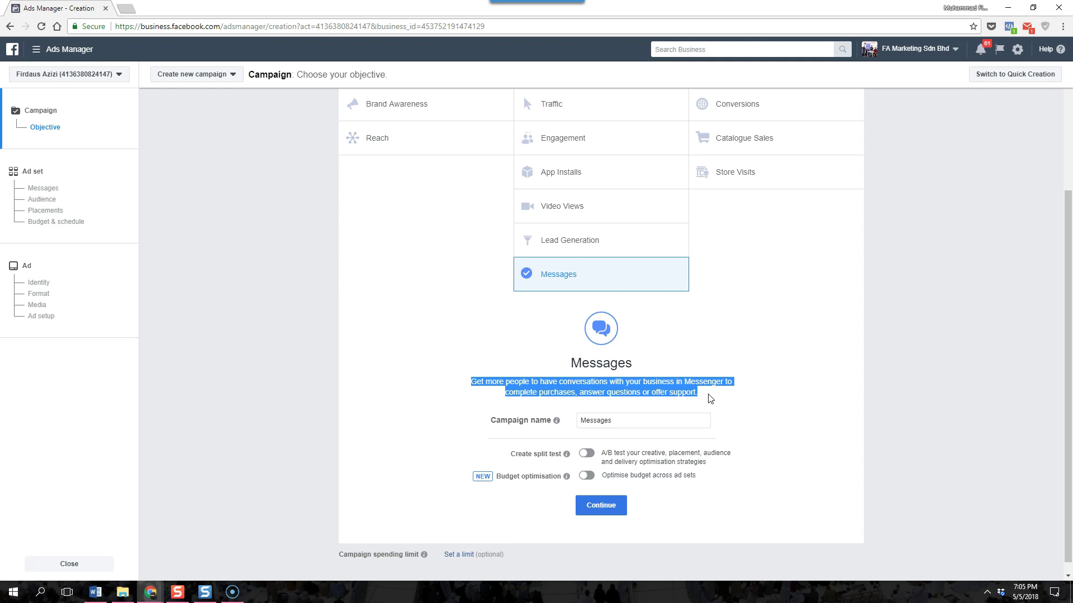
- Add "Demo" to the start of the campaign name and continue to the ad set settings
left_click(658, 414)
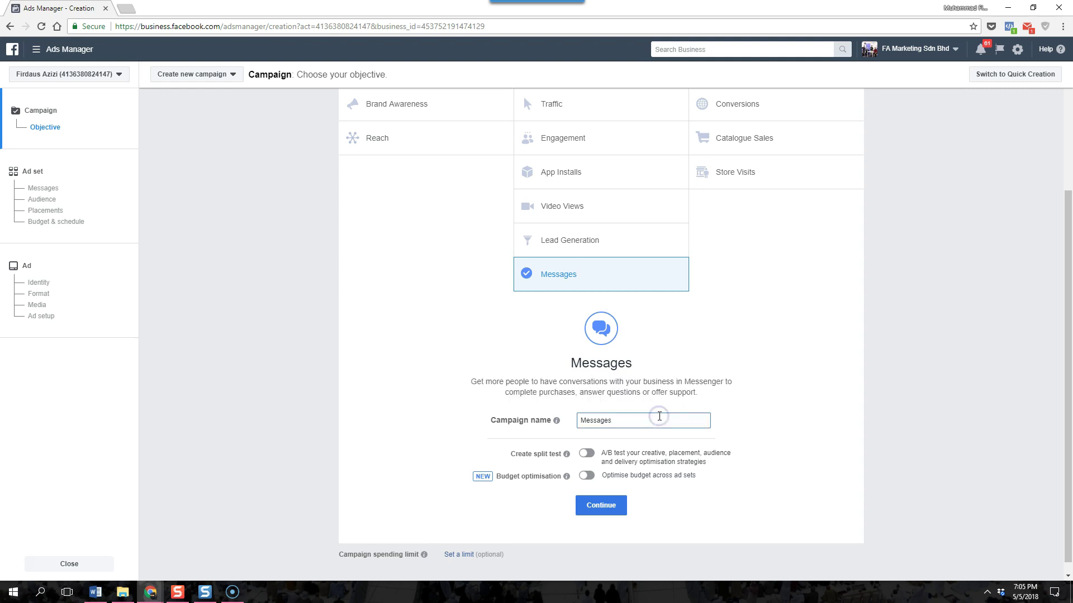
key("Home")
type("Demo")
left_click(600, 508)
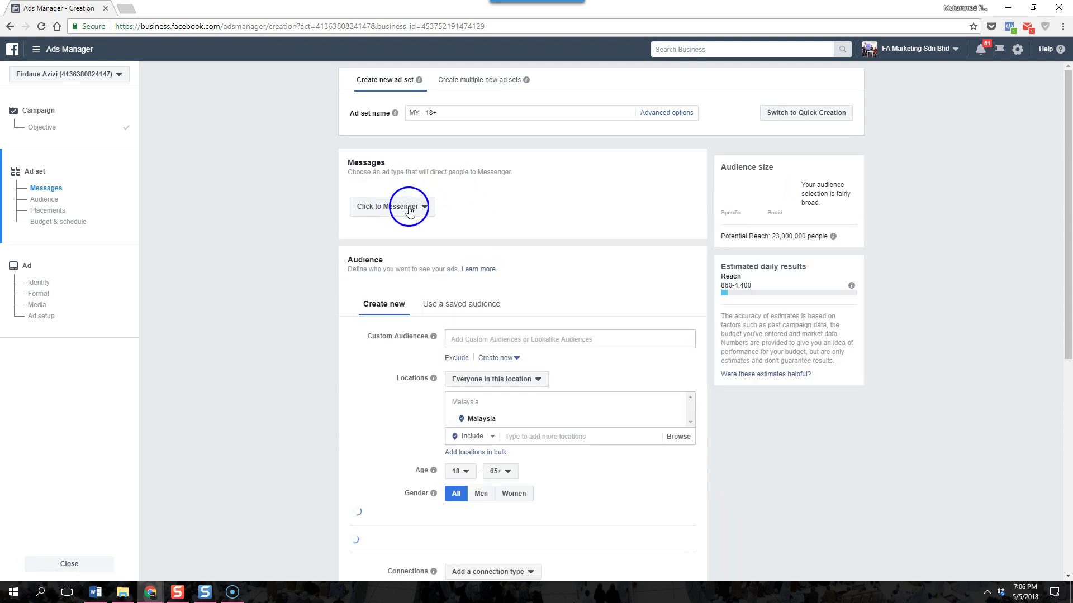
- Examine the Click to Messenger and Sponsored message ad types offered for the ad set
left_click(425, 208)
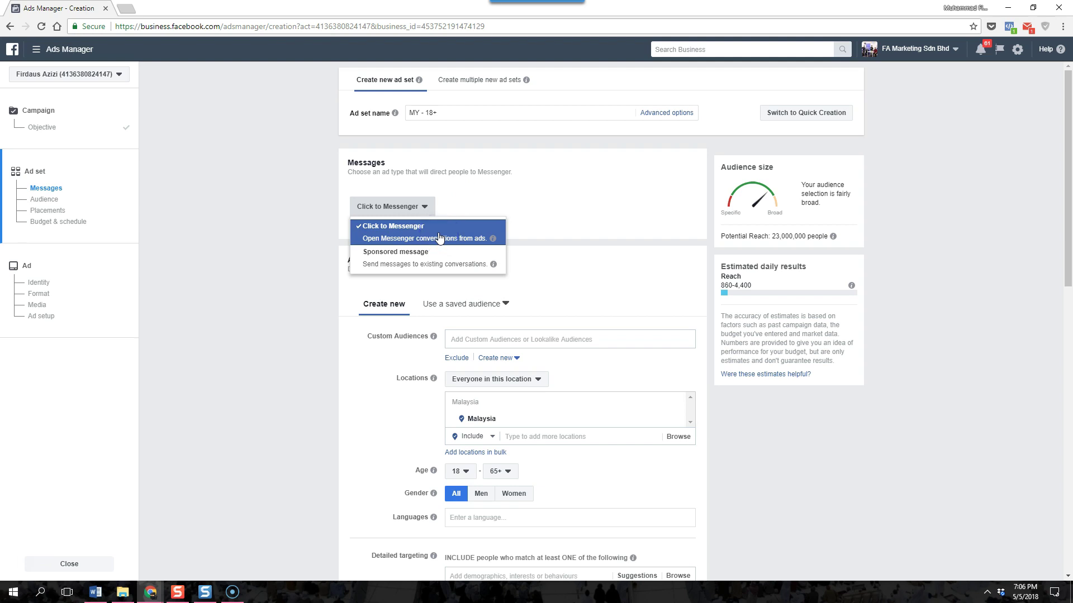
left_click(362, 235)
mouse_move(491, 239)
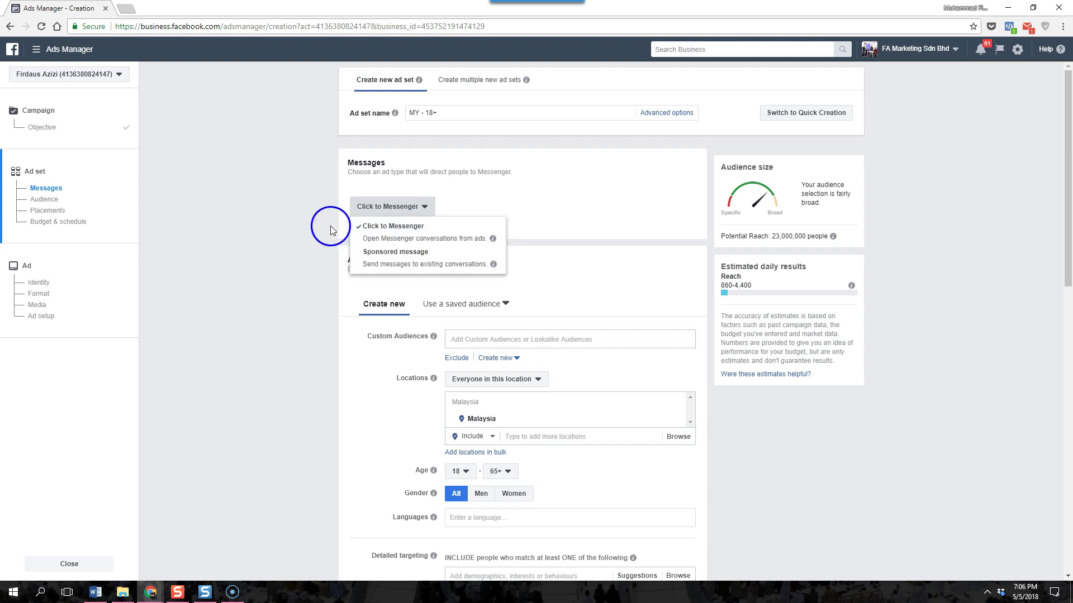
left_click(419, 230)
left_click(394, 207)
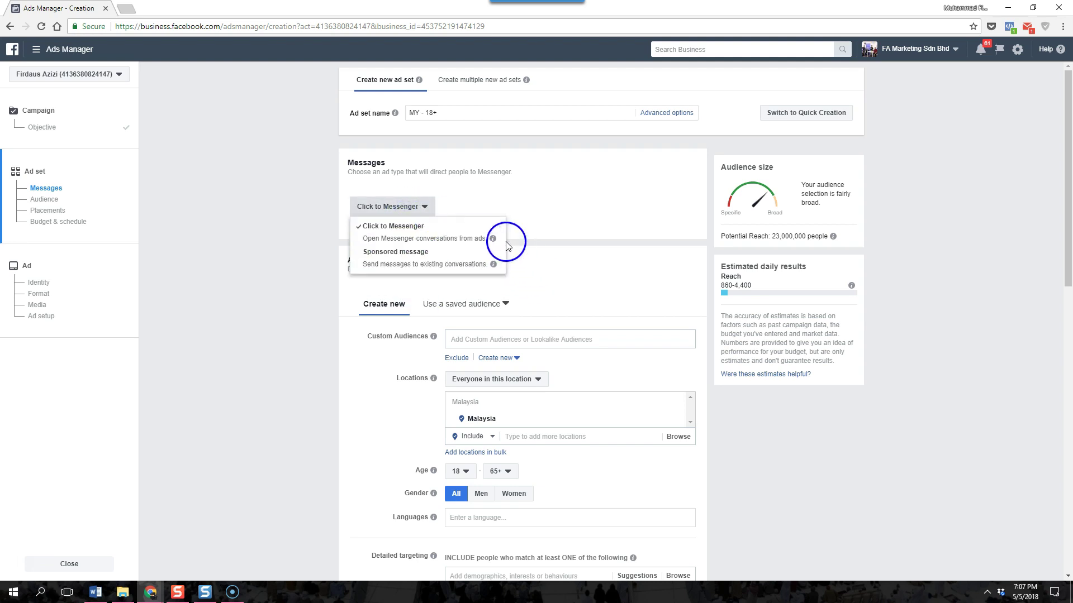
mouse_move(491, 274)
scroll(318, 424, "down", 7)
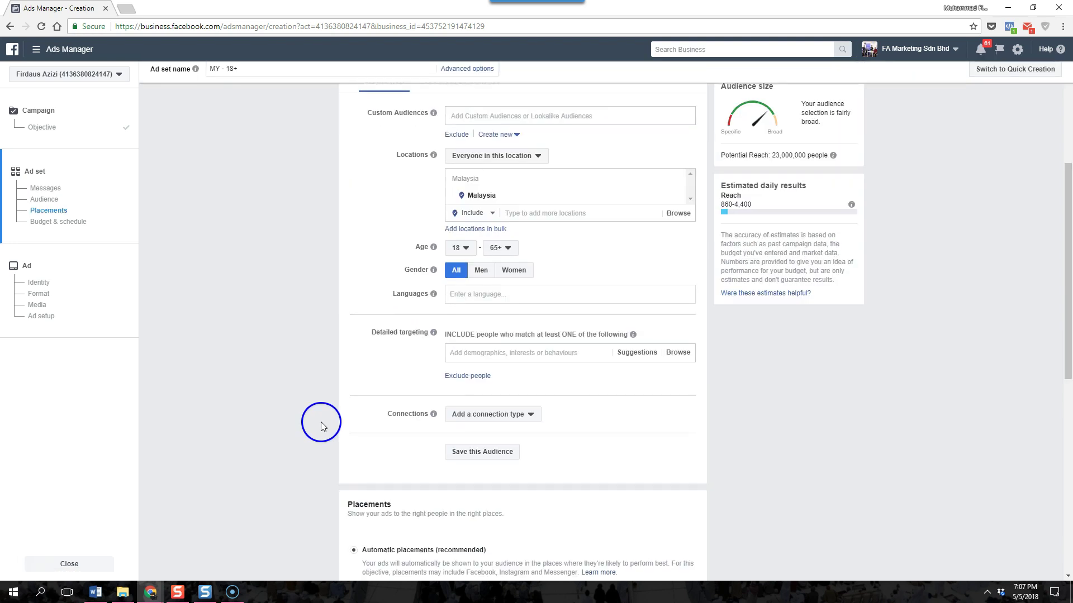
scroll(368, 343, "up", 6)
left_click(330, 220)
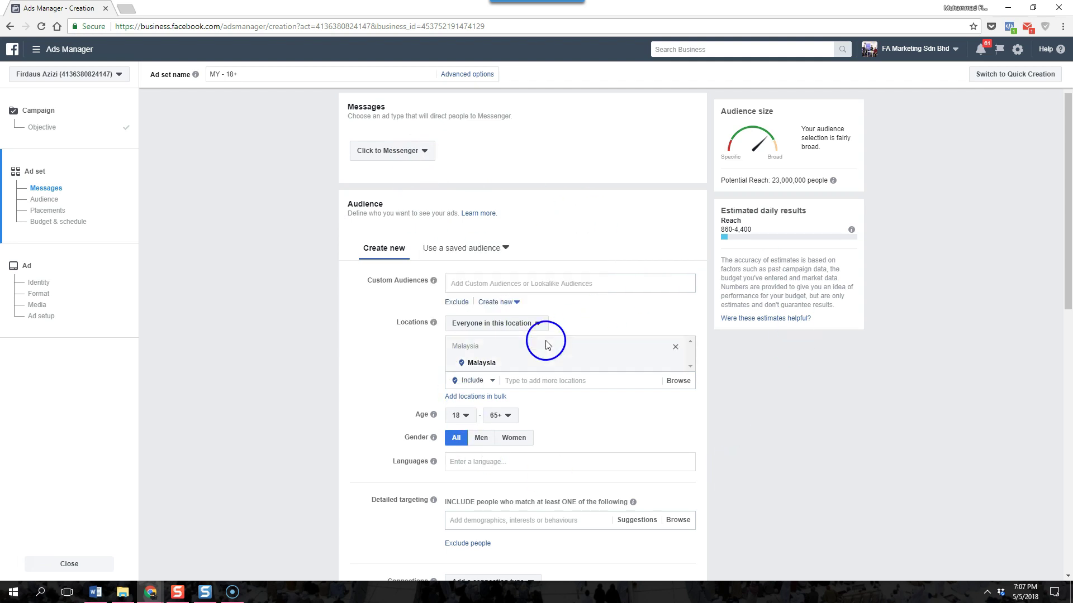
- Switch the ad set to Edit placements and inspect the Facebook, Instagram, Audience Network and Messenger placements
scroll(444, 355, "down", 6)
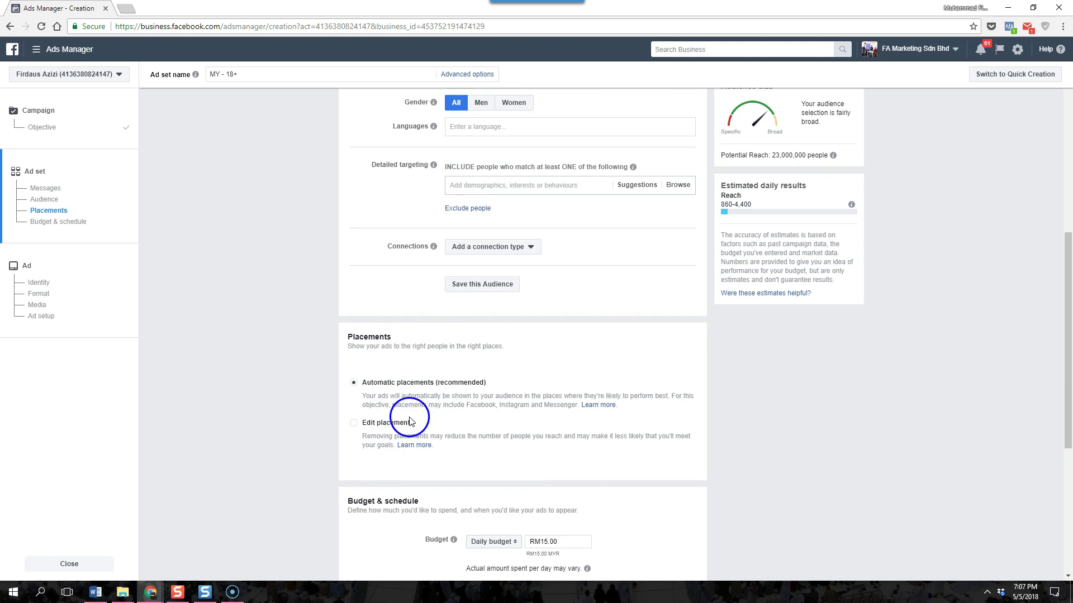
left_click(353, 423)
scroll(358, 413, "down", 1)
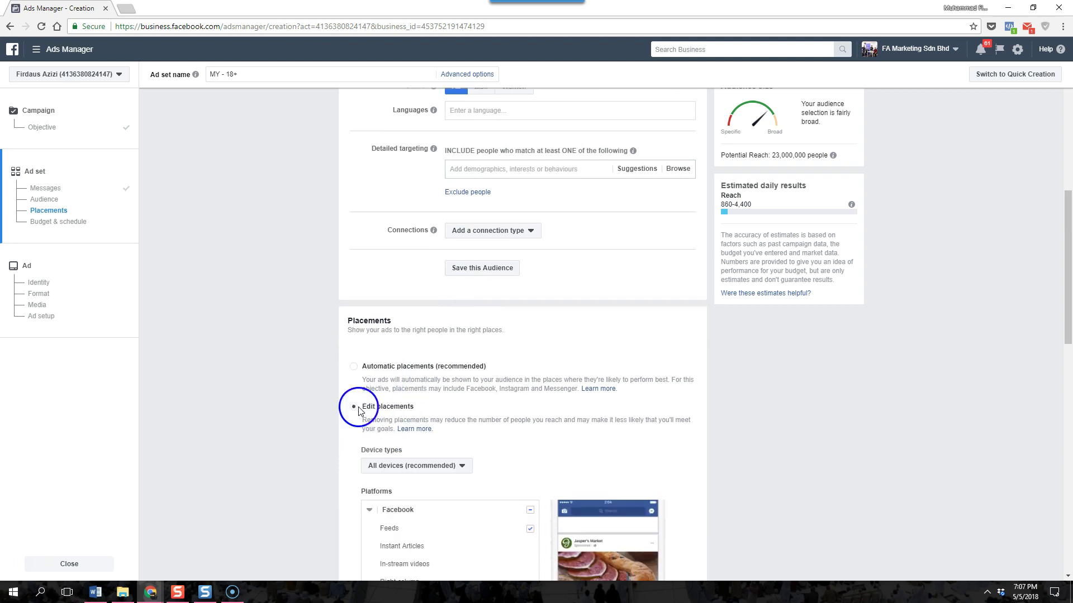
scroll(346, 405, "down", 3)
scroll(335, 396, "down", 2)
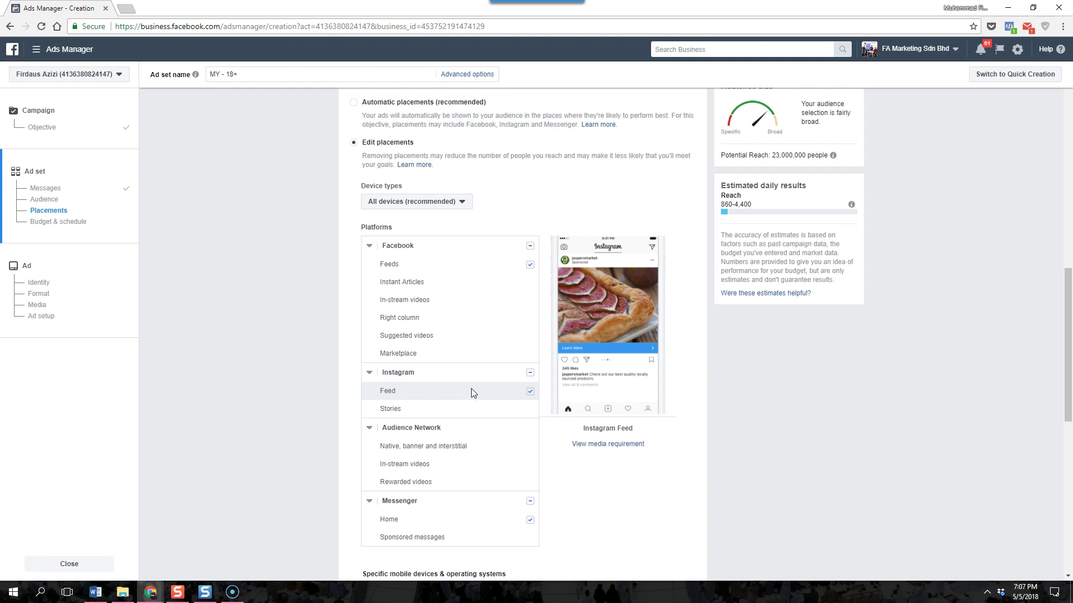
scroll(471, 393, "down", 2)
left_click(472, 409)
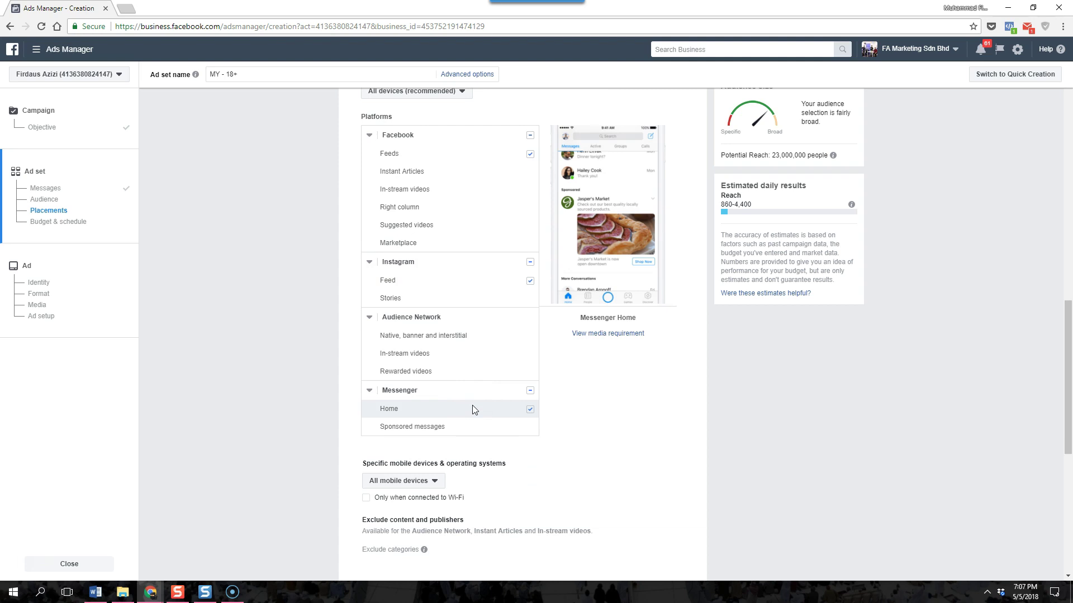
- Change the ad type to Sponsored message and inspect the Messenger Sponsored messages placement preview
scroll(472, 405, "up", 15)
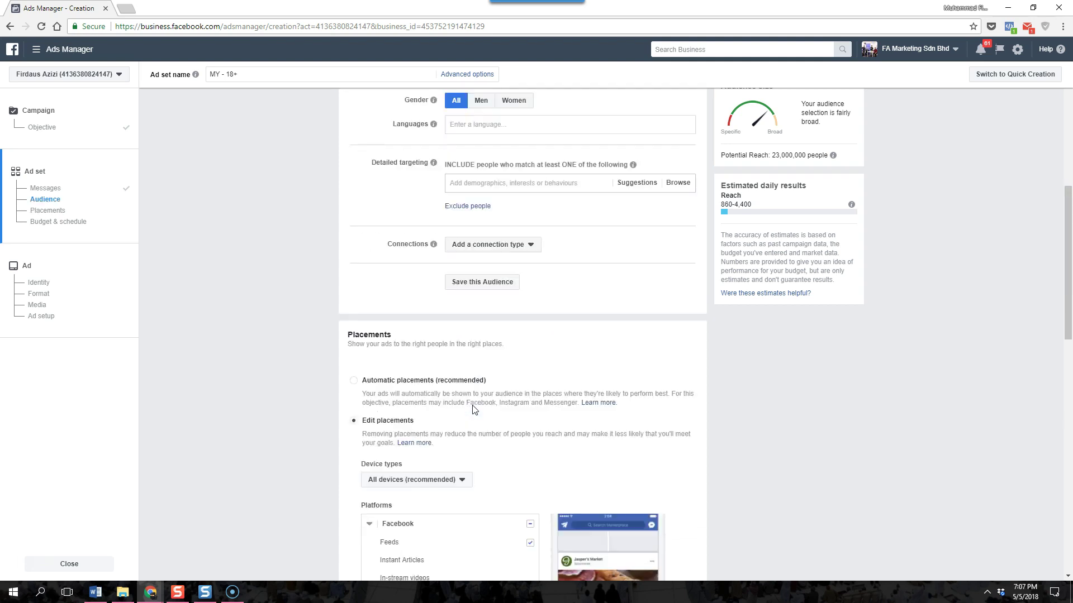
left_click(452, 284)
left_click(418, 151)
left_click(417, 209)
scroll(415, 248, "down", 4)
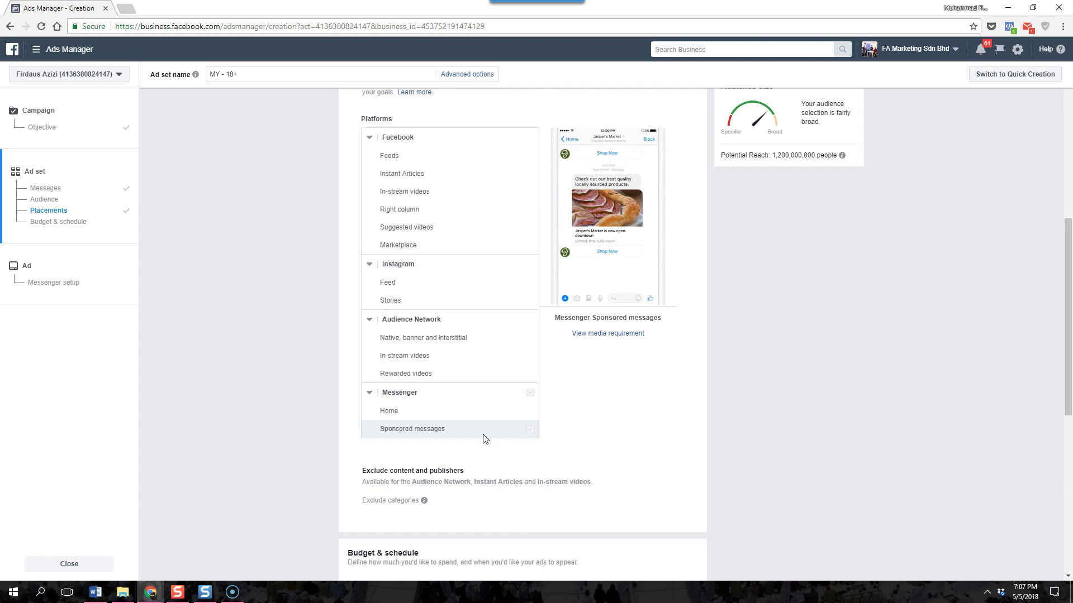
left_click(493, 434)
left_click(809, 462)
left_click(493, 428)
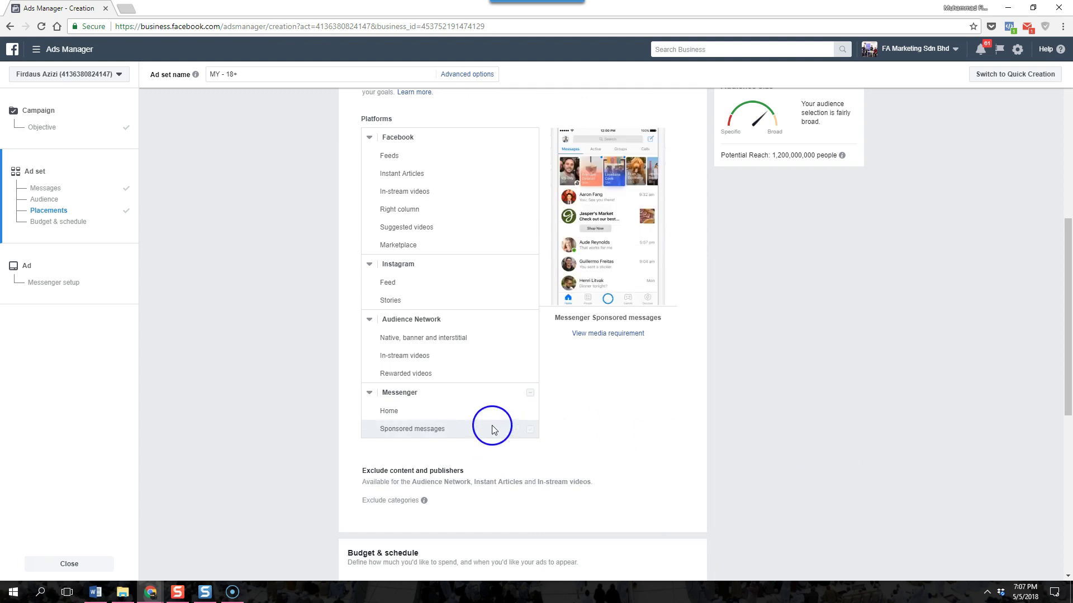
left_click(620, 211)
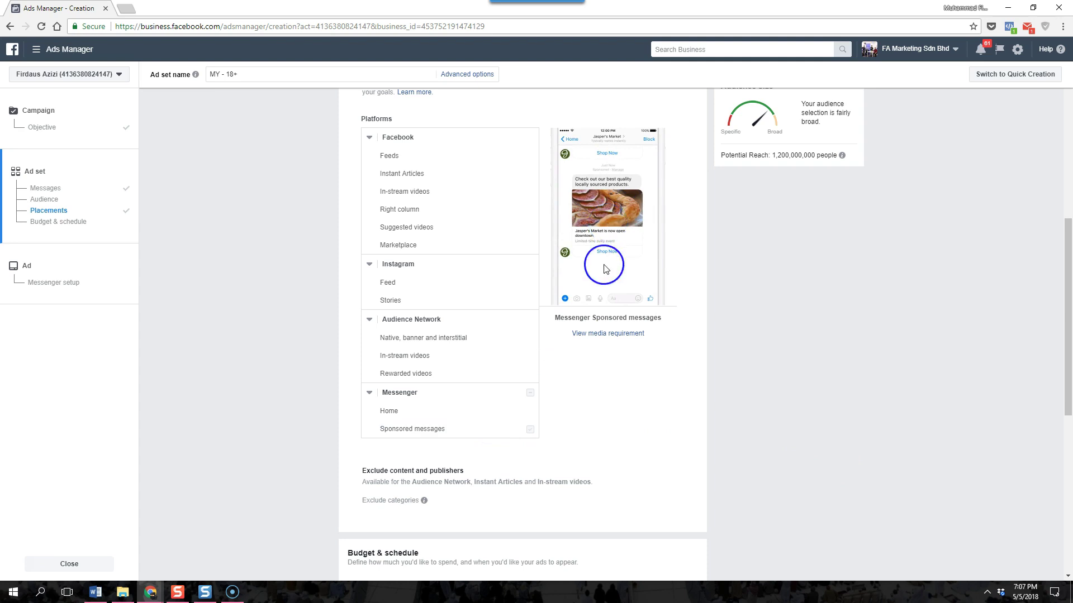
left_click(605, 269)
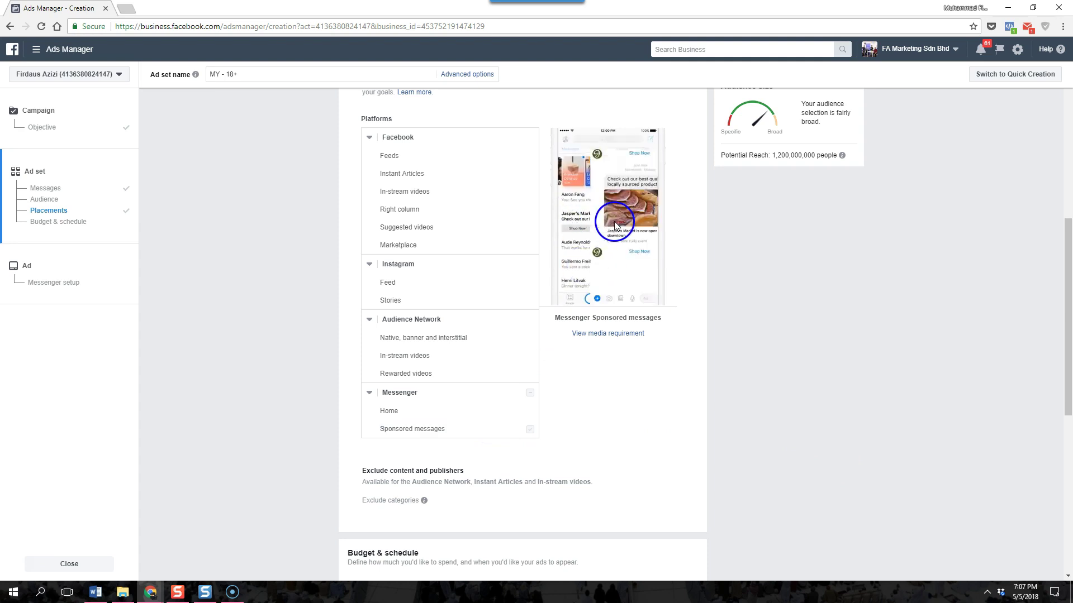
scroll(615, 246, "up", 7)
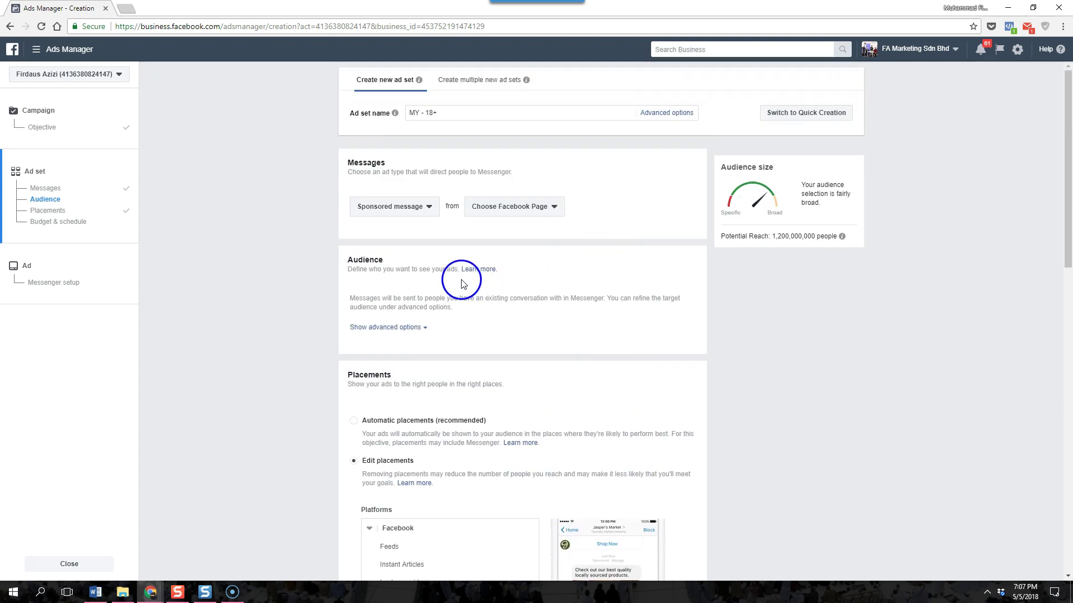
- Set the ad type back to Click to Messenger and choose Automatic placements
left_click(421, 210)
left_click(423, 237)
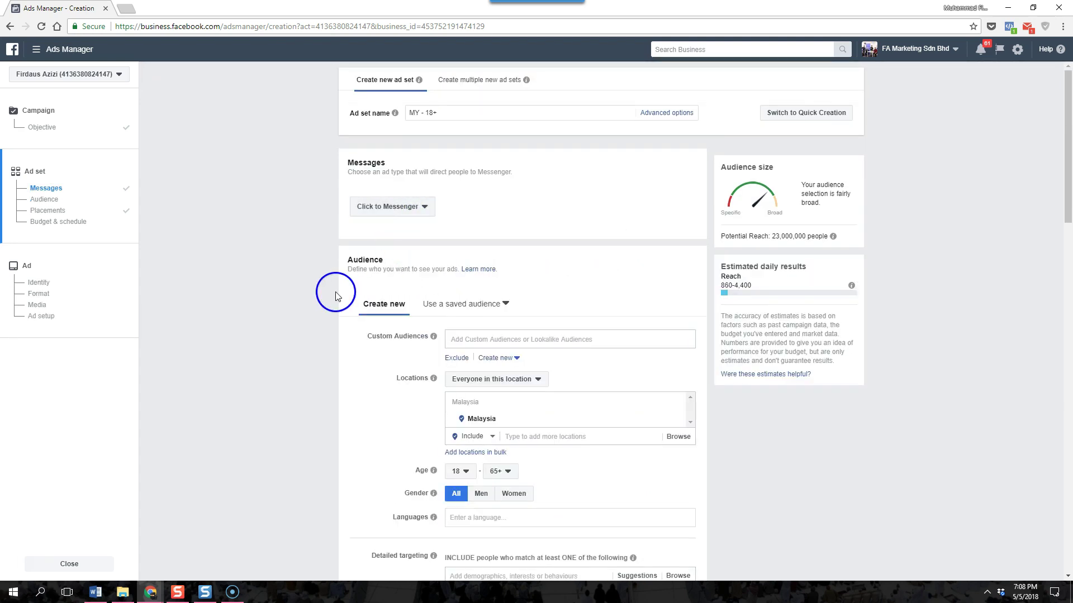
scroll(307, 322, "down", 6)
scroll(304, 322, "down", 7)
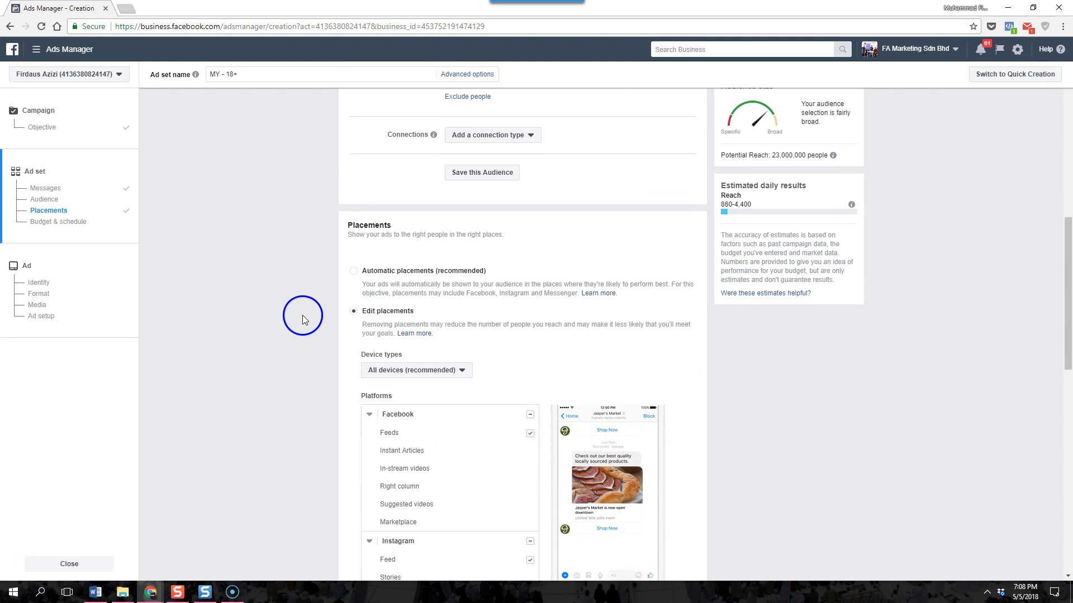
scroll(336, 213, "up", 3)
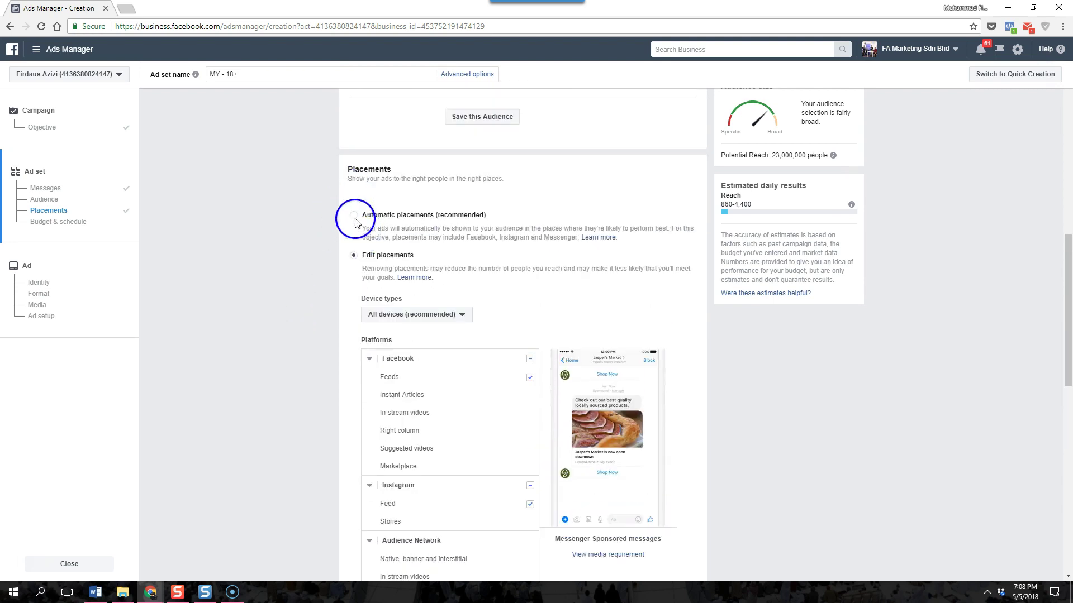
left_click(353, 215)
- Check the ad set's delivery optimisation, charging and audience settings, and continue to the ad stage
scroll(304, 340, "down", 2)
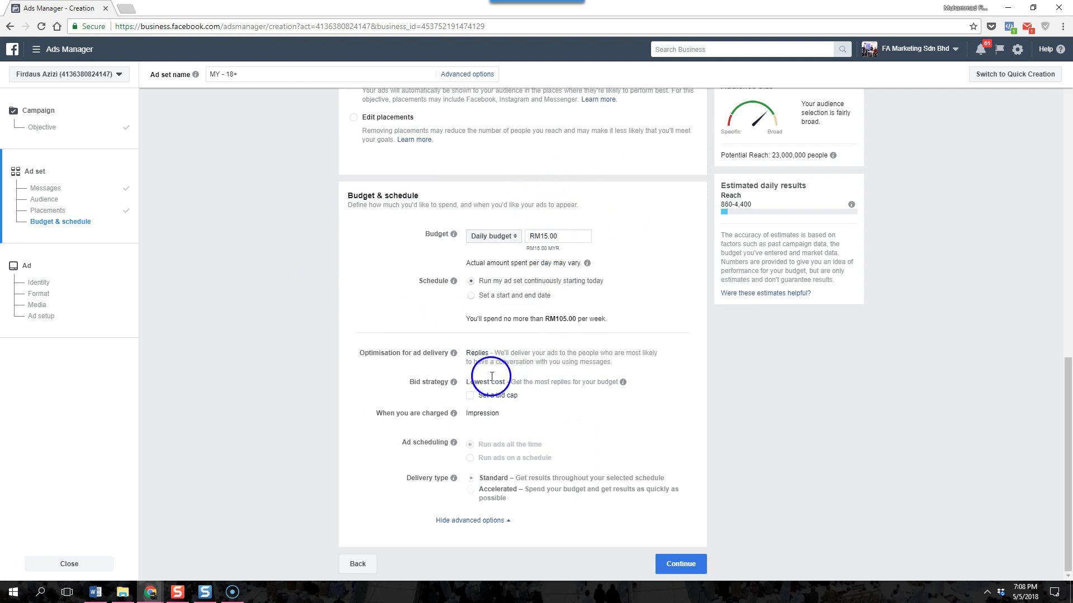
left_click_drag(356, 354, 628, 370)
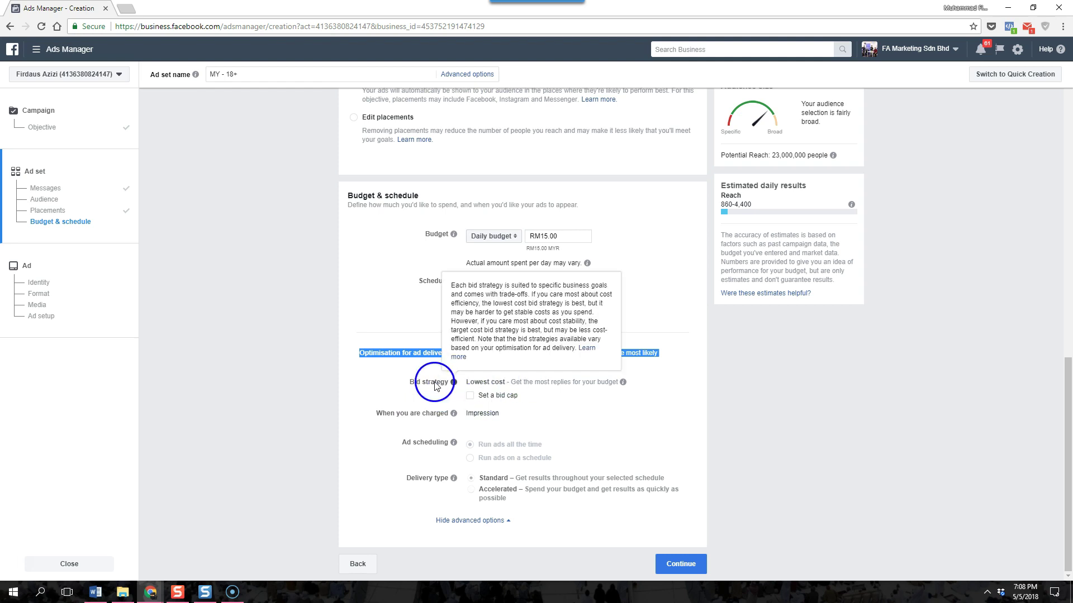
double_click(491, 414)
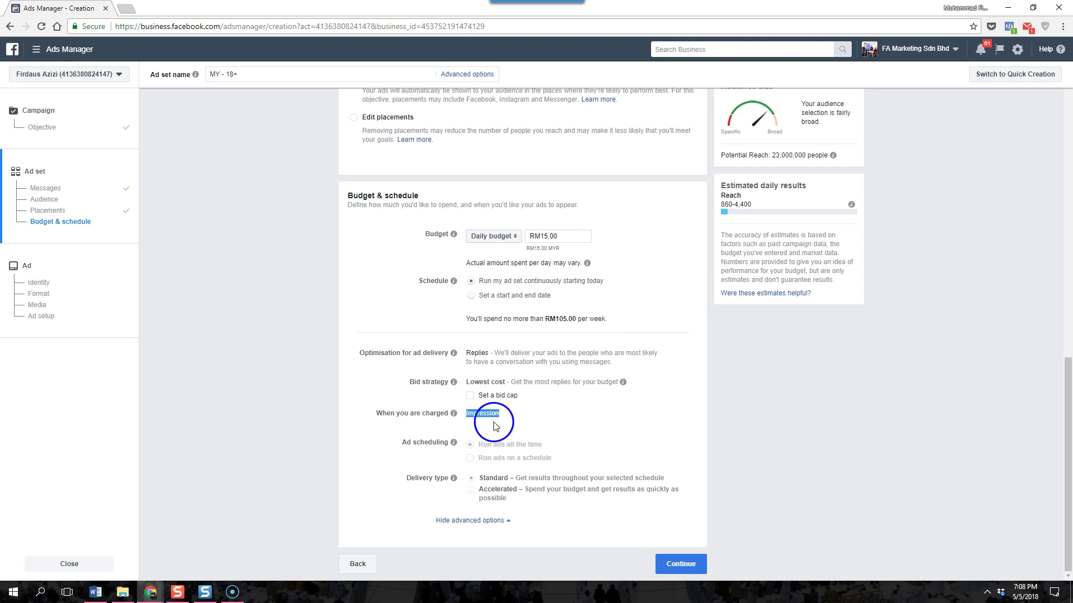
scroll(510, 467, "up", 10)
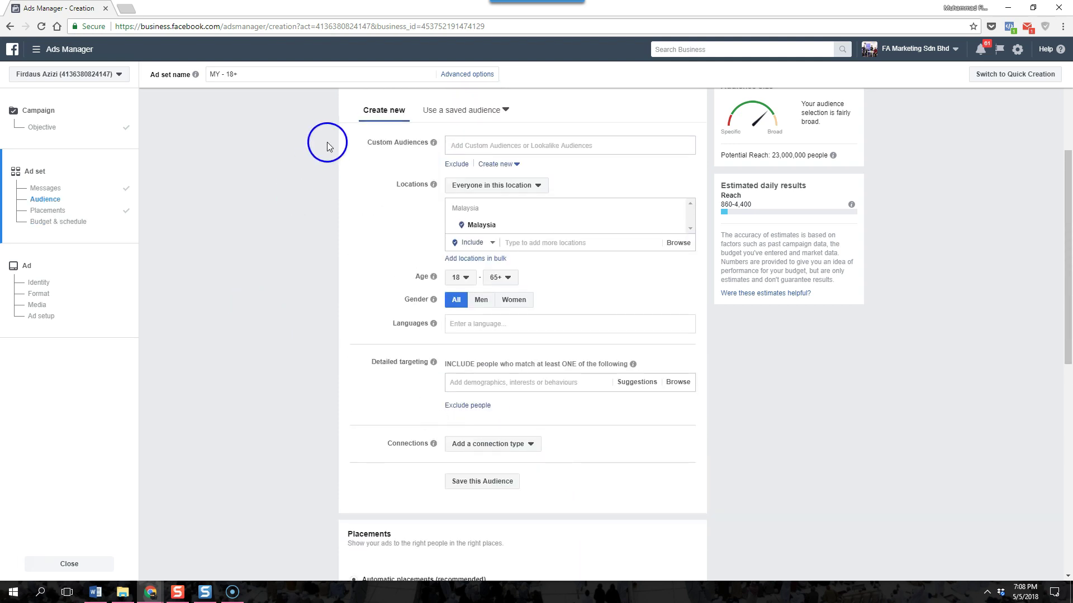
scroll(551, 359, "down", 2)
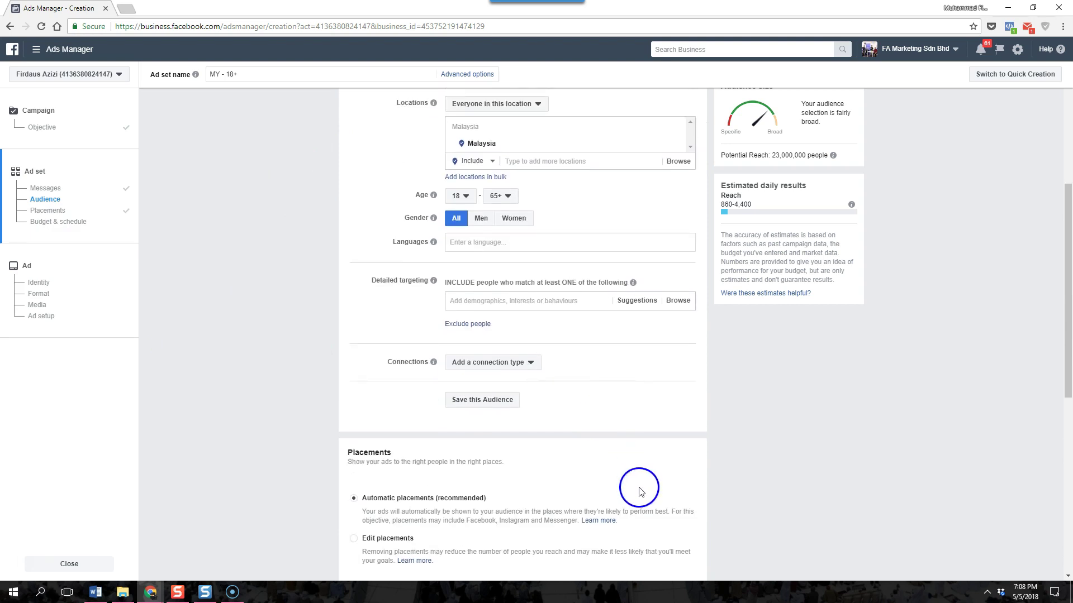
scroll(641, 491, "down", 8)
left_click(680, 563)
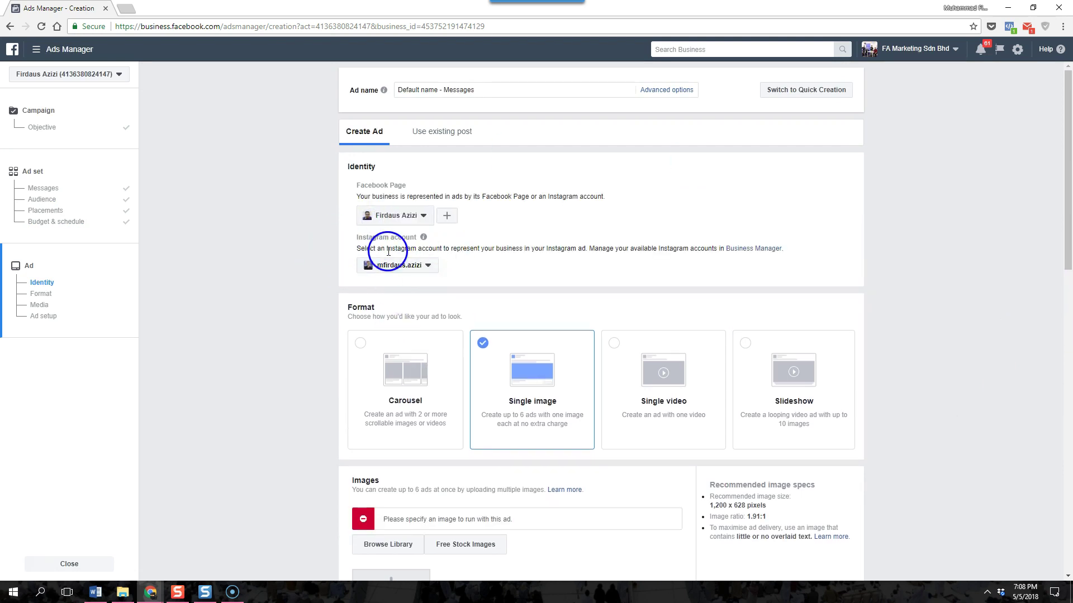
- Choose the Carousel ad format and examine its ad setup and preview
scroll(307, 363, "down", 1)
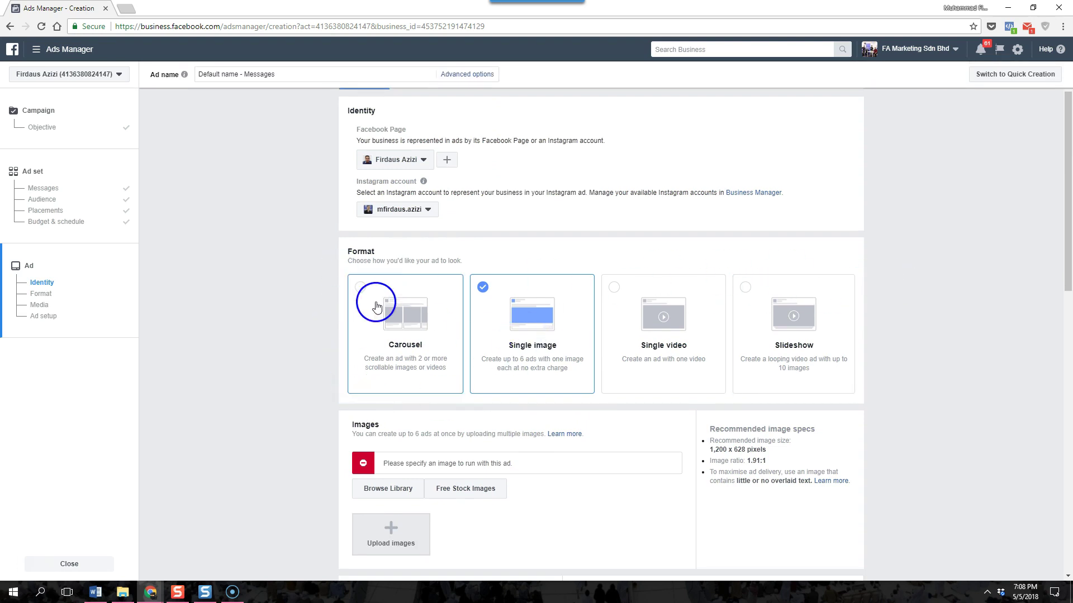
left_click(396, 322)
scroll(414, 364, "down", 3)
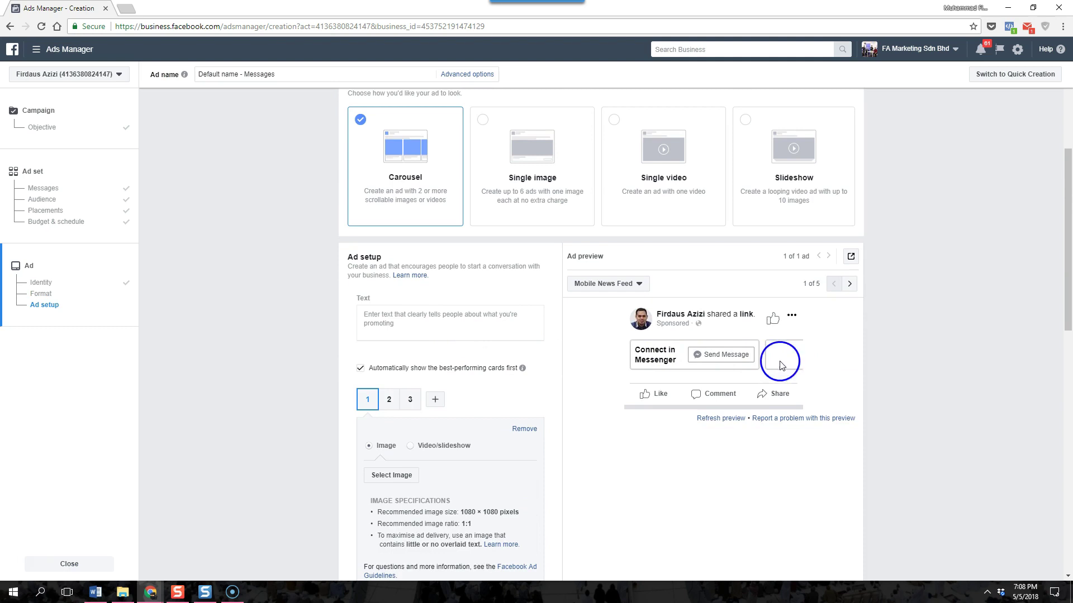
scroll(630, 363, "up", 3)
- Compare the Single image, Single video and Slideshow formats, and finish with the Carousel format selected
left_click(531, 346)
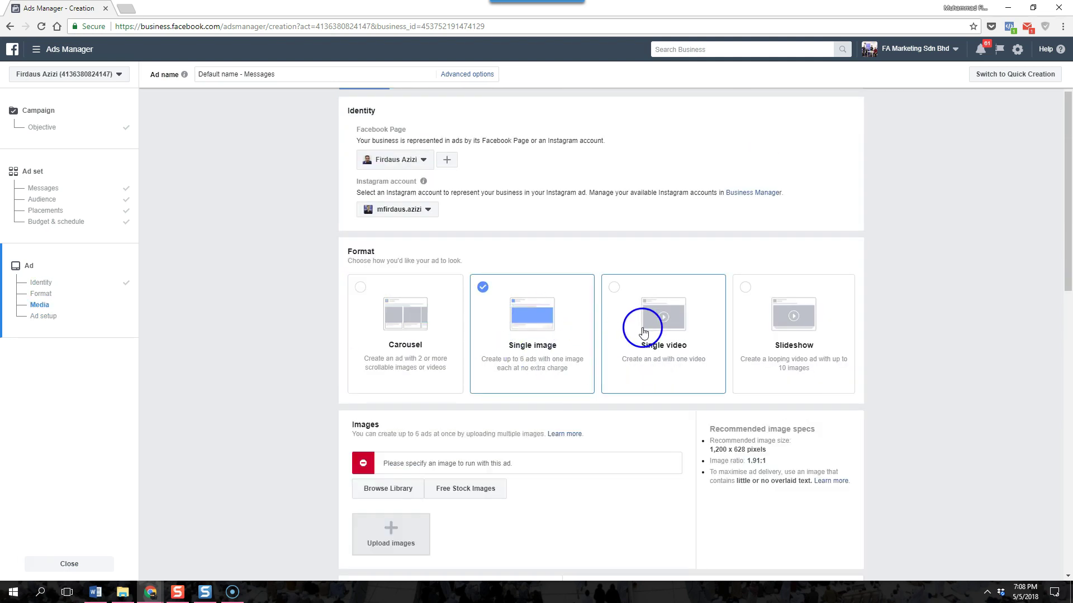
left_click(643, 330)
left_click(792, 309)
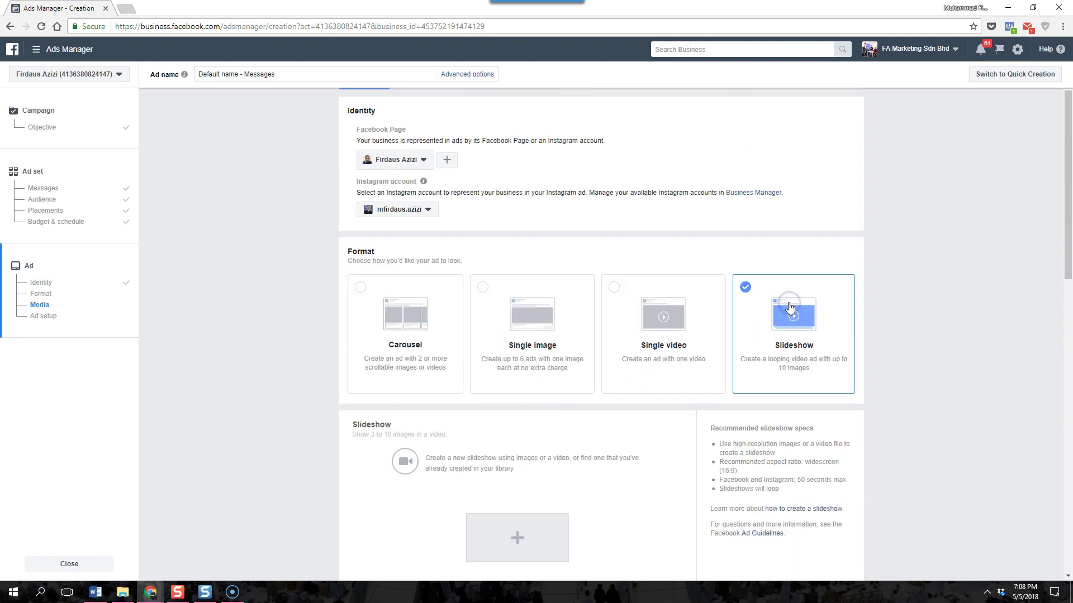
left_click(529, 315)
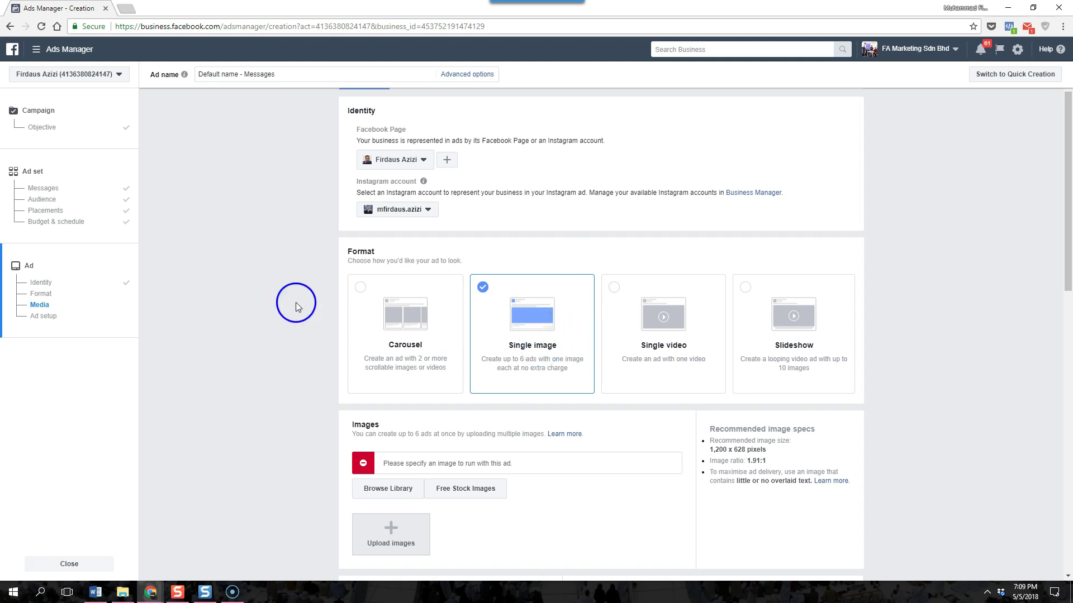
left_click(366, 301)
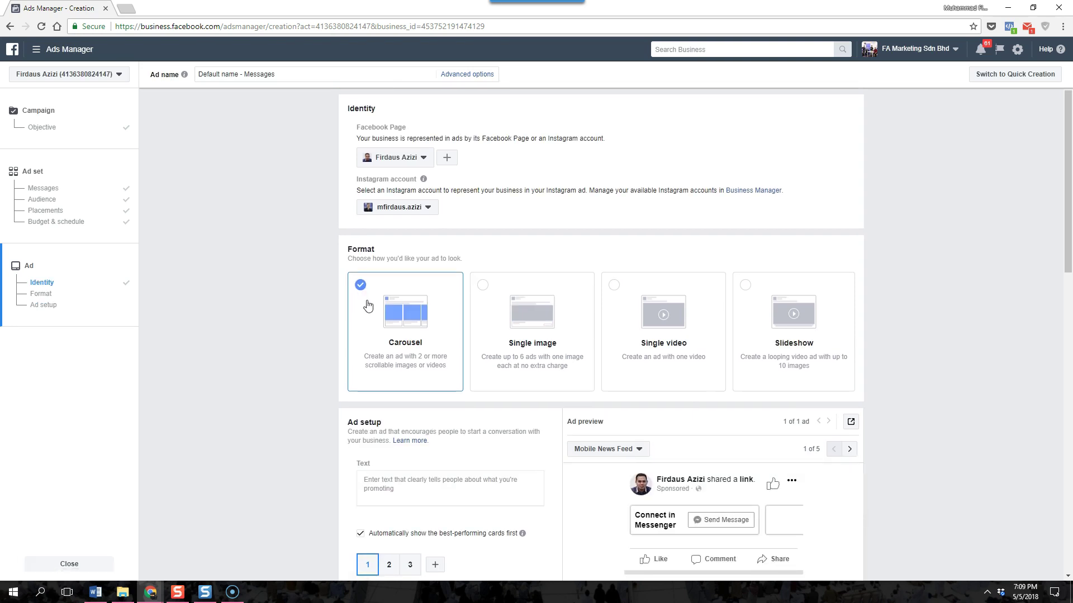
- Compare the Single video, Slideshow and Single image ad formats, and select Single image for the ad
left_click(662, 326)
left_click(748, 313)
left_click(680, 298)
left_click(770, 297)
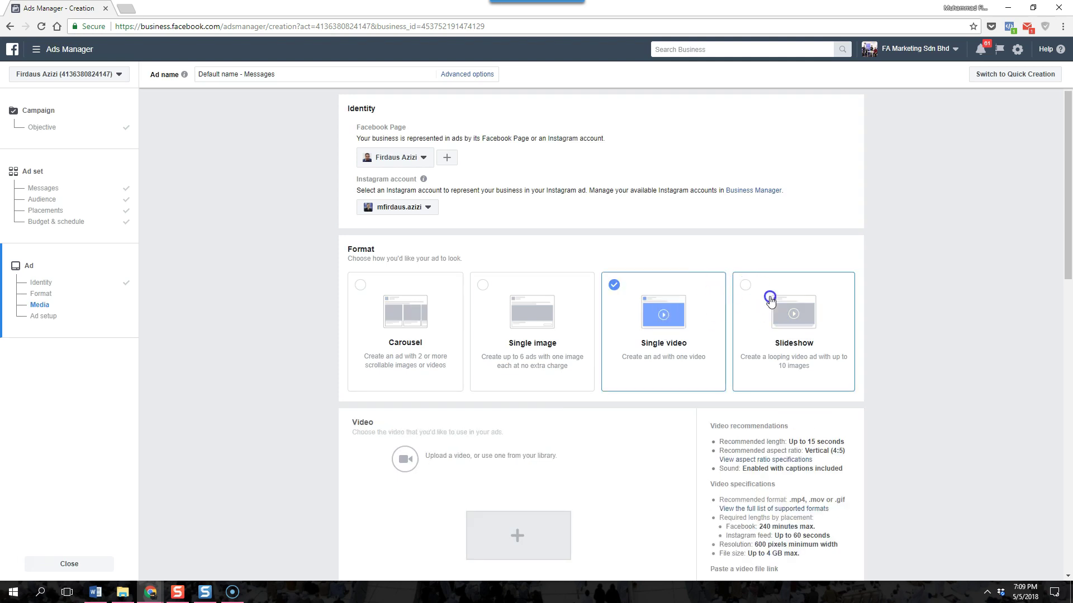
left_click(381, 323)
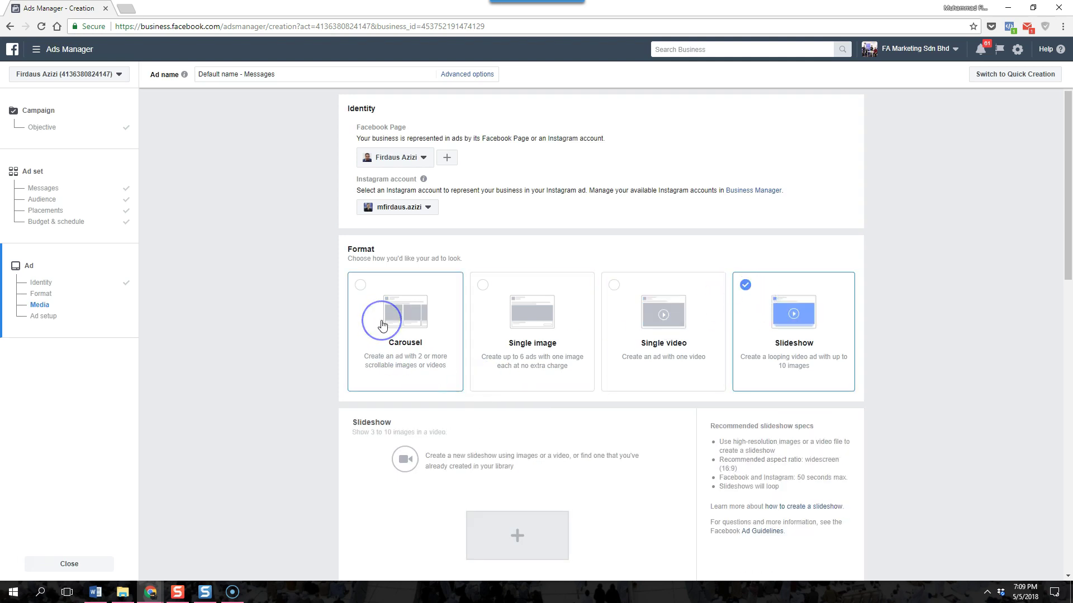
left_click(666, 333)
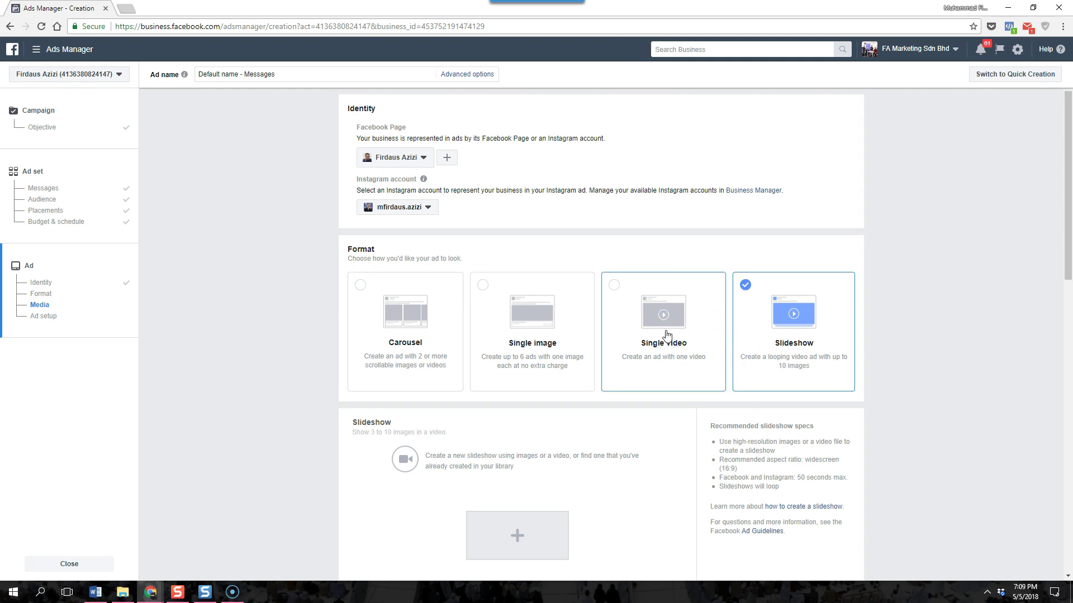
left_click(666, 334)
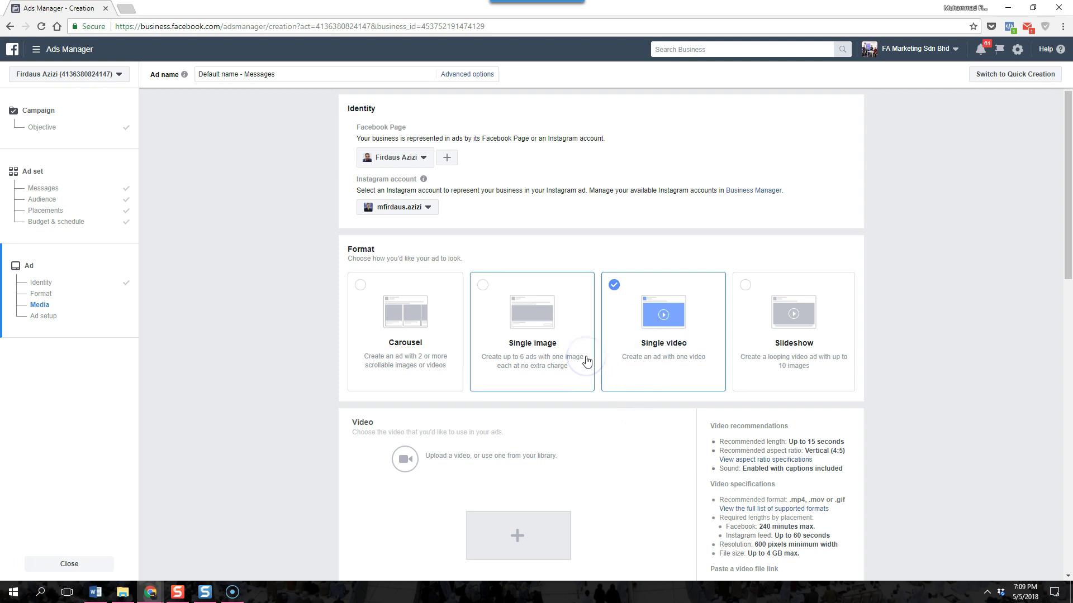
left_click(526, 310)
left_click(658, 311)
left_click(558, 309)
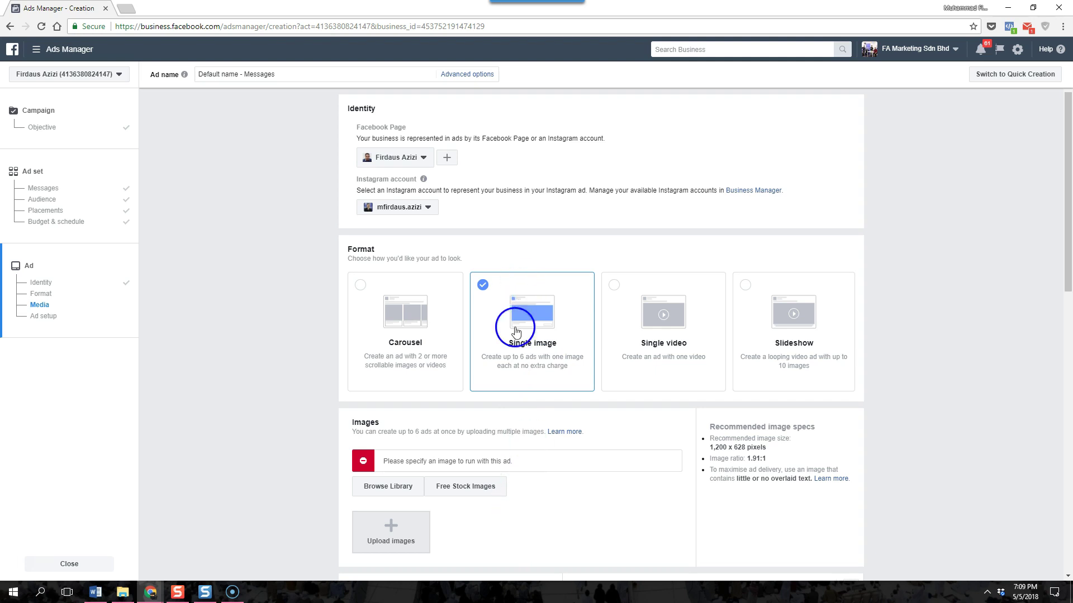
- Add the free stock photo of the crouching bronze statue to the ad, and browse the other stock images
scroll(447, 505, "down", 4)
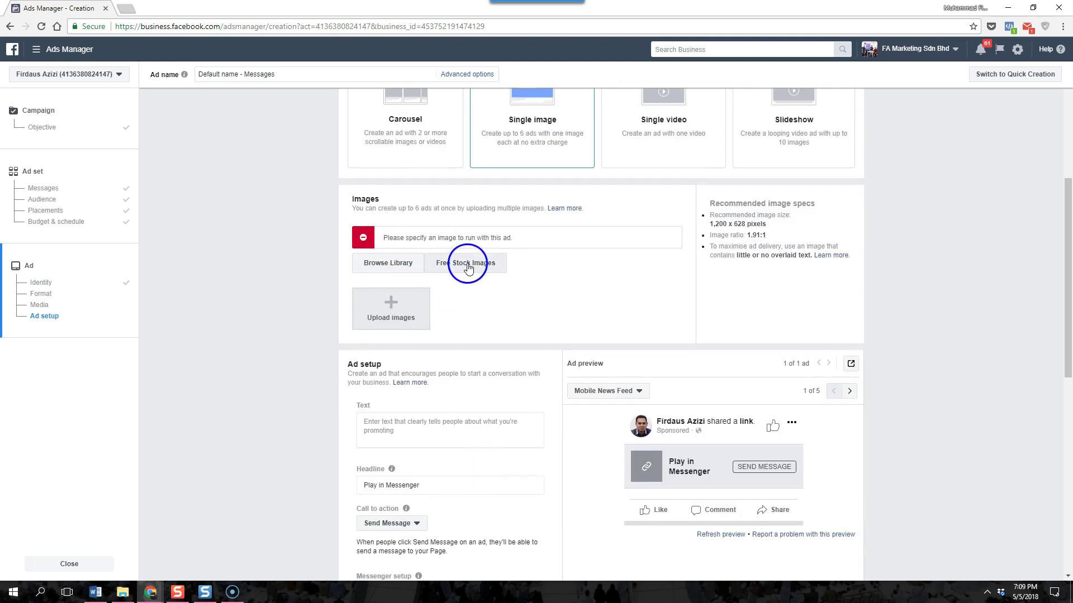
left_click(467, 264)
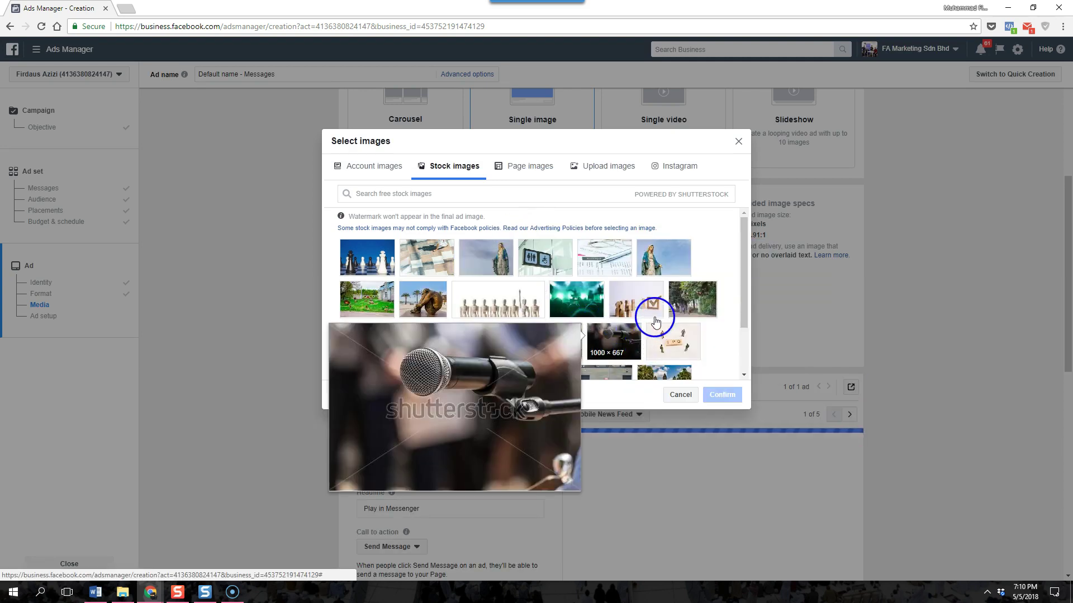
scroll(750, 286, "down", 1)
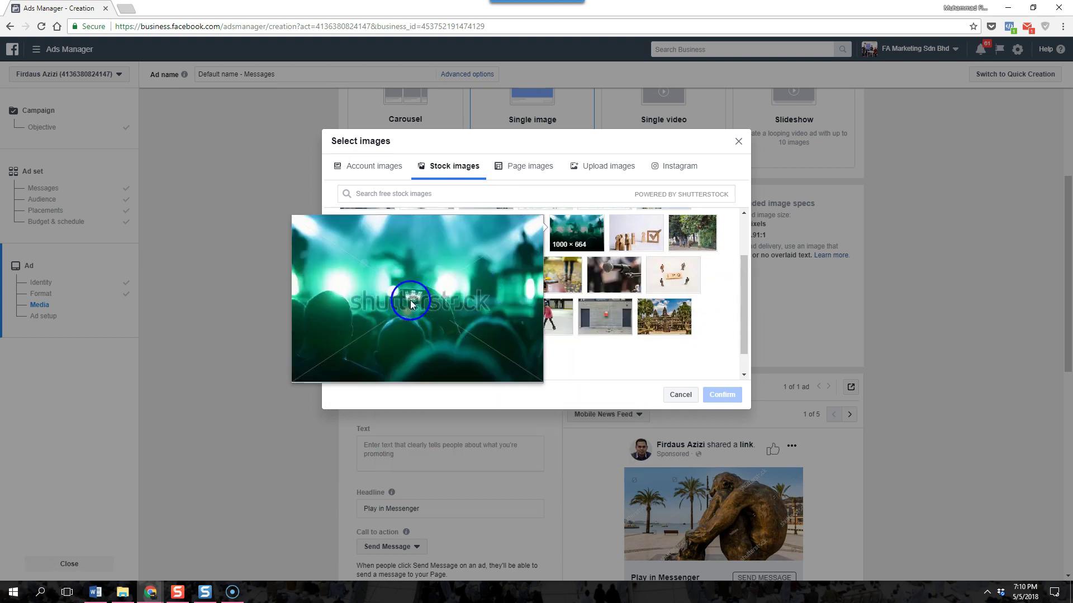
left_click(738, 141)
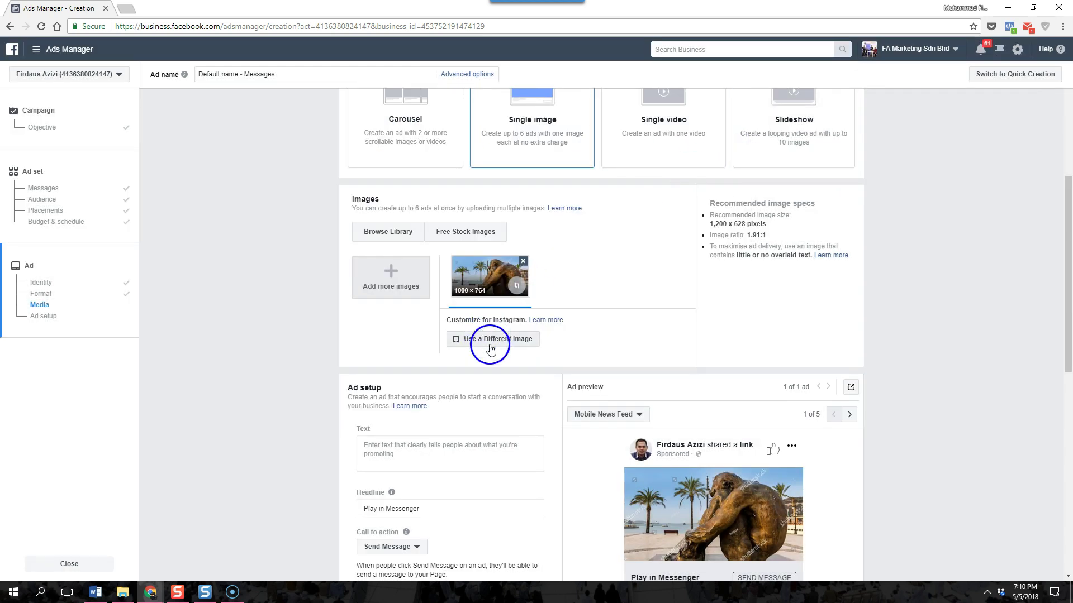
- Enter the ad text "Cuba klik gambar di bawah." and the headline "Klik Sini Jika Berminat", keeping Send Message as the call to action
scroll(485, 340, "down", 4)
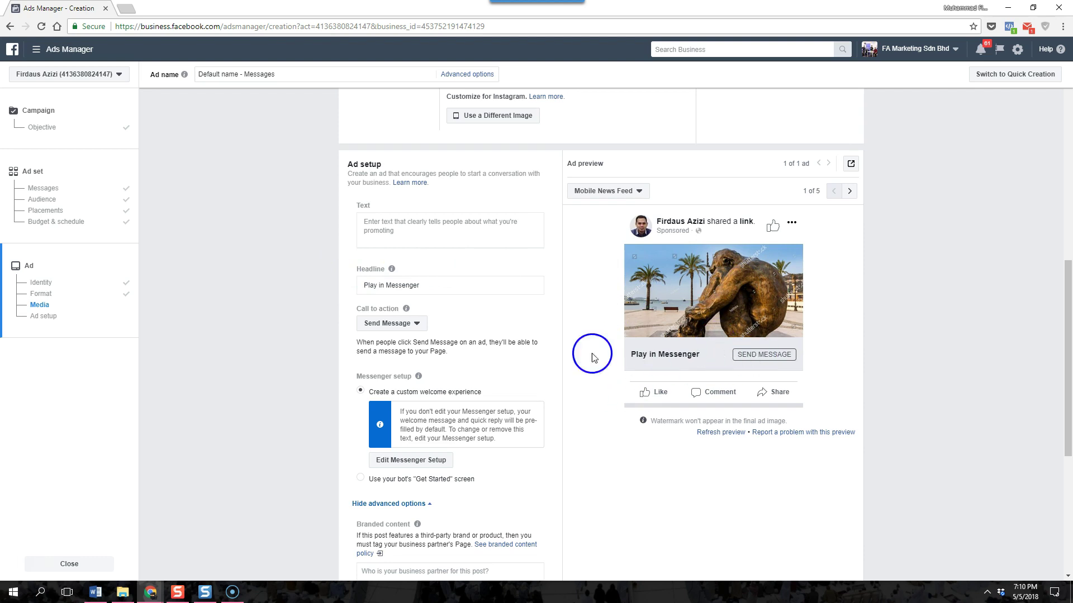
left_click(402, 236)
type("Cuba klik gambar di bawah")
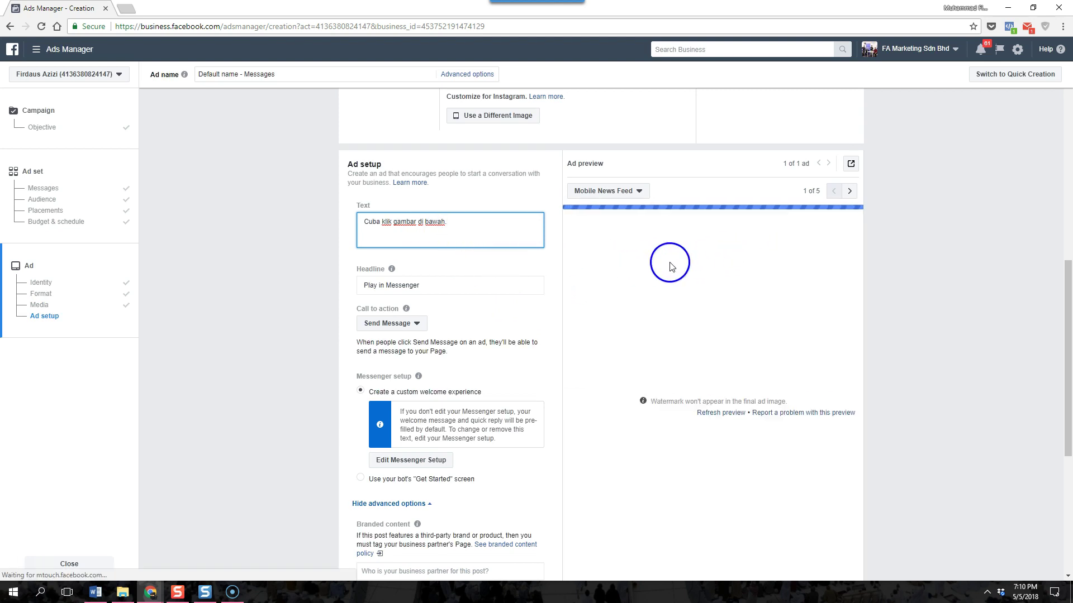
triple_click(376, 285)
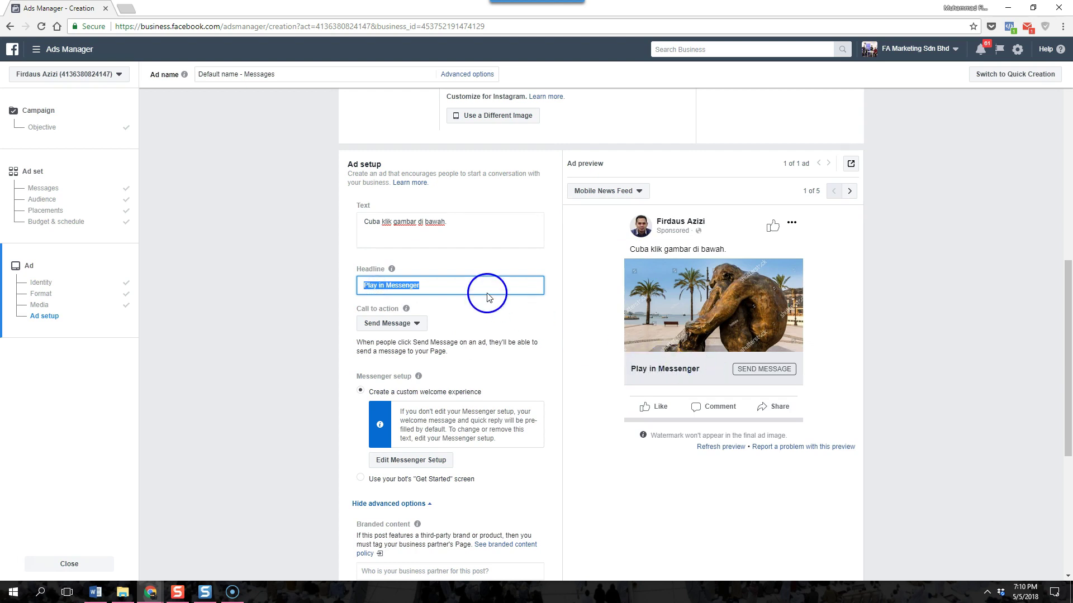
left_click(391, 323)
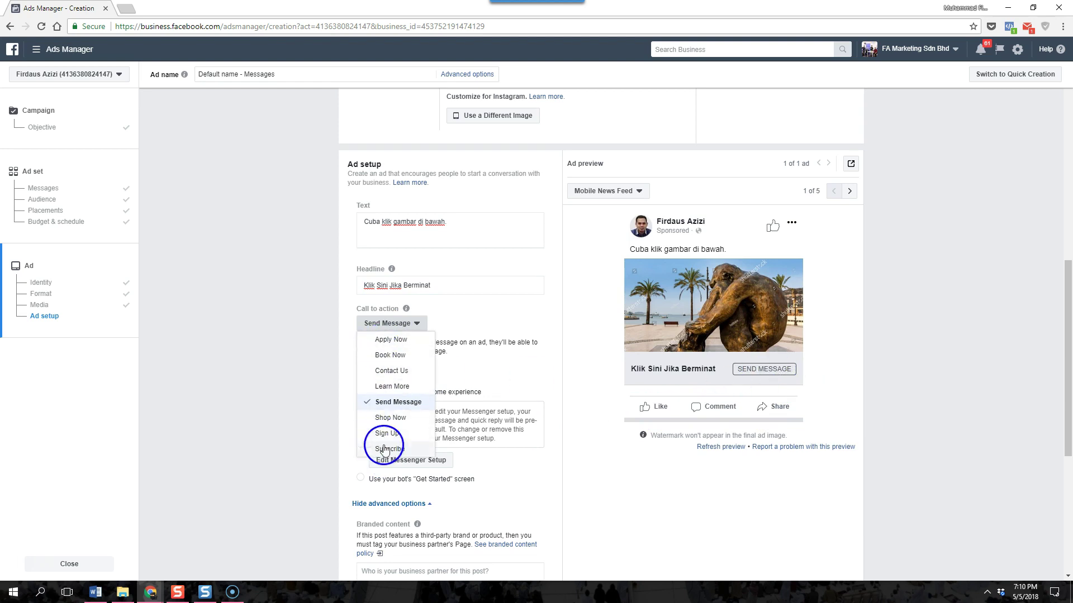
left_click(472, 324)
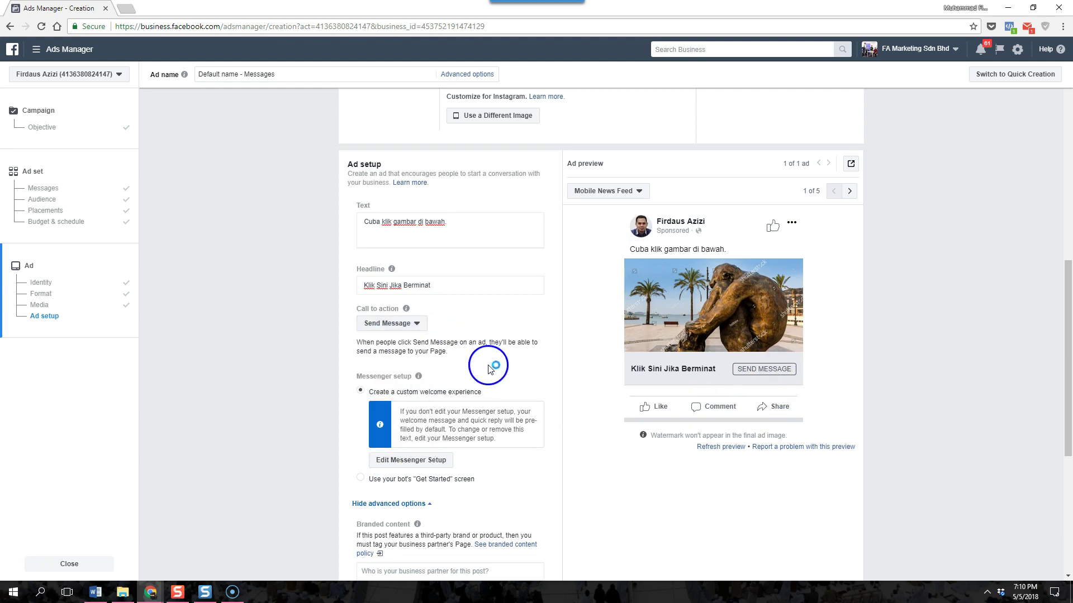
- Edit the custom welcome message, adding a comma after the personalised name, "Terima kasih sebab berminat dengan Panduan Adwords saya." and "Boleh saya dapat"
scroll(490, 366, "down", 1)
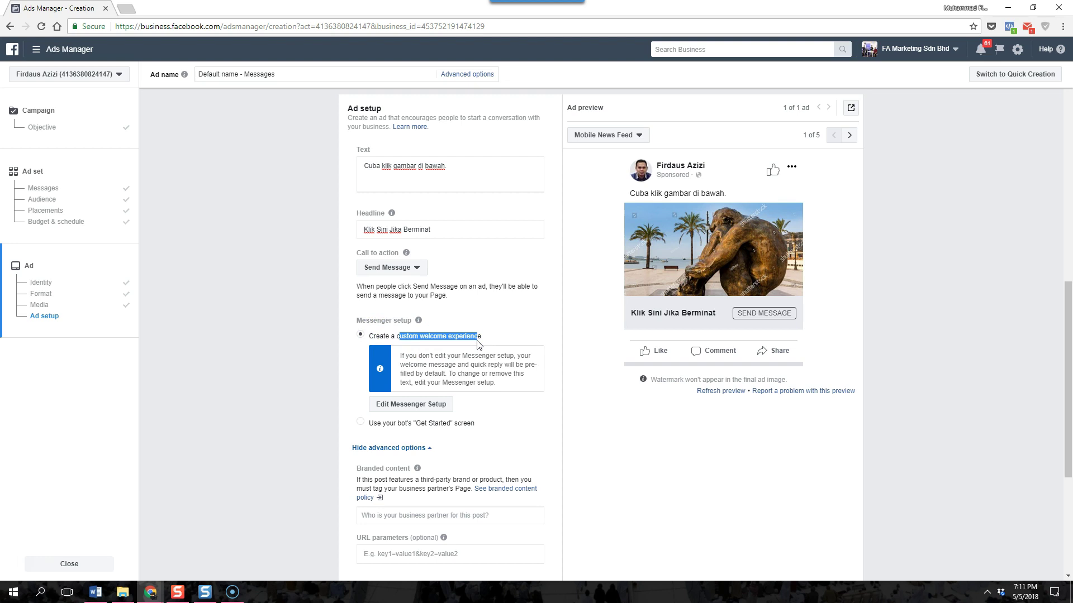
left_click(407, 407)
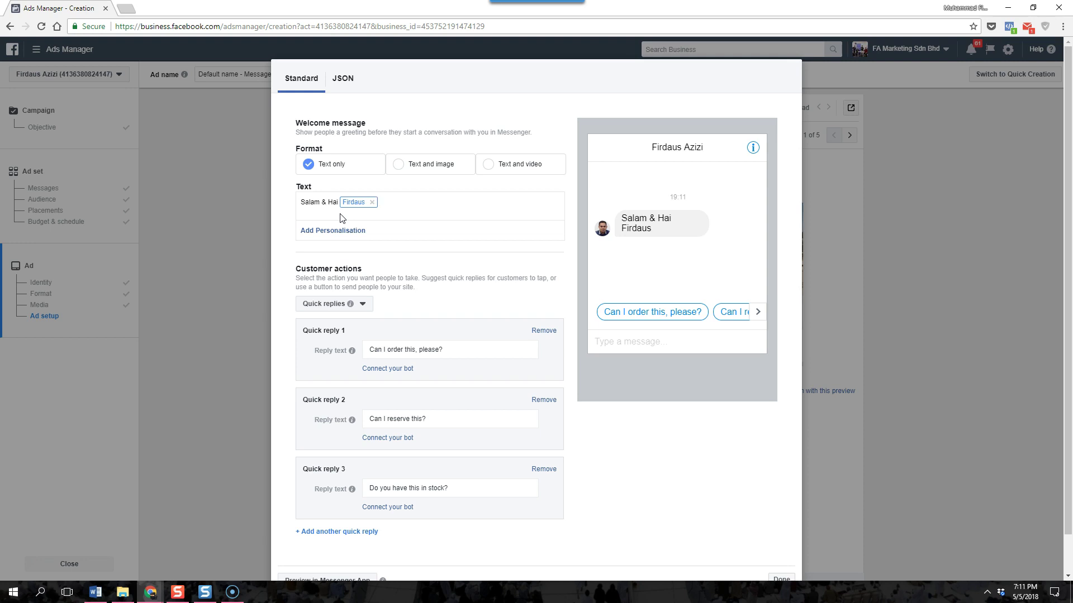
left_click(336, 207)
left_click(400, 205)
type(",")
key("Return")
type("Terima kasih sebab berminat dengan Panduan Adwords saya.  Boleh saya dapat")
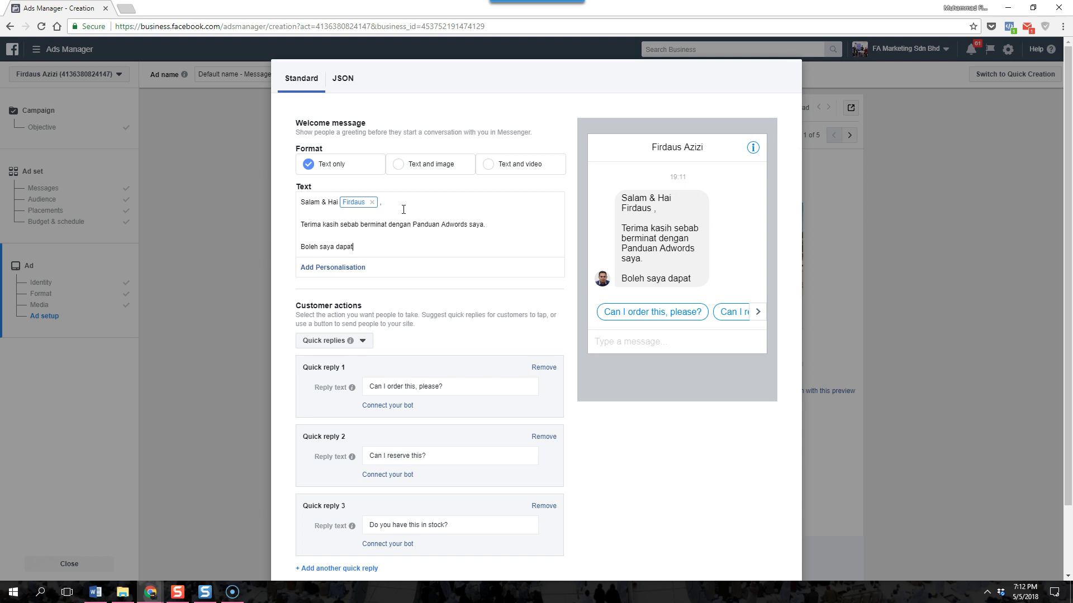
- Change the welcome message's product to "Produk XXX" and its closing line to "Klik butang di bawah untuk Whatsapp saya."
left_click(569, 257)
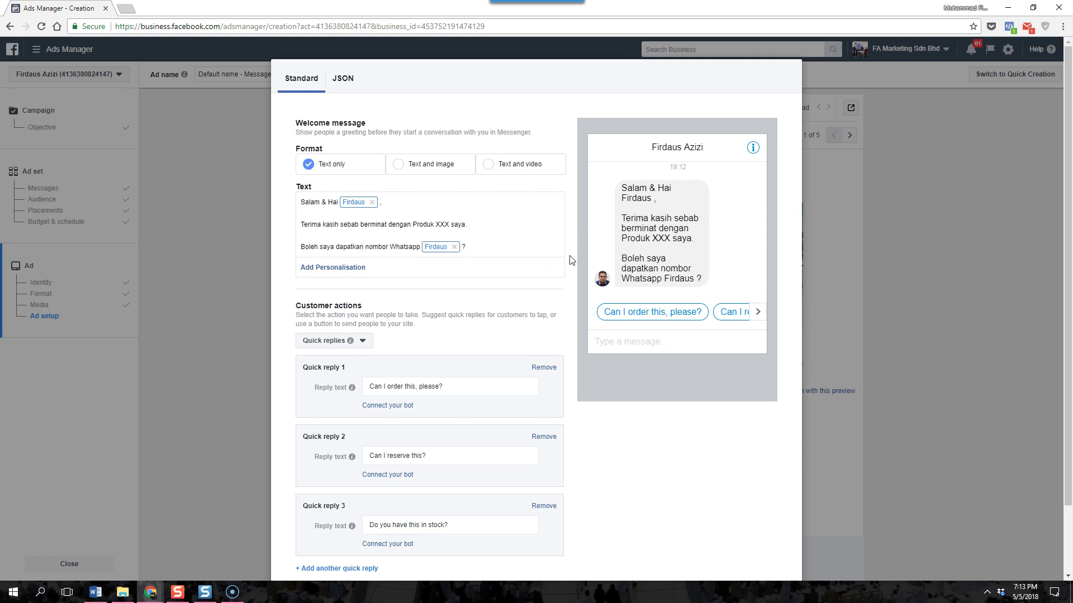
left_click(381, 207)
left_click(374, 306)
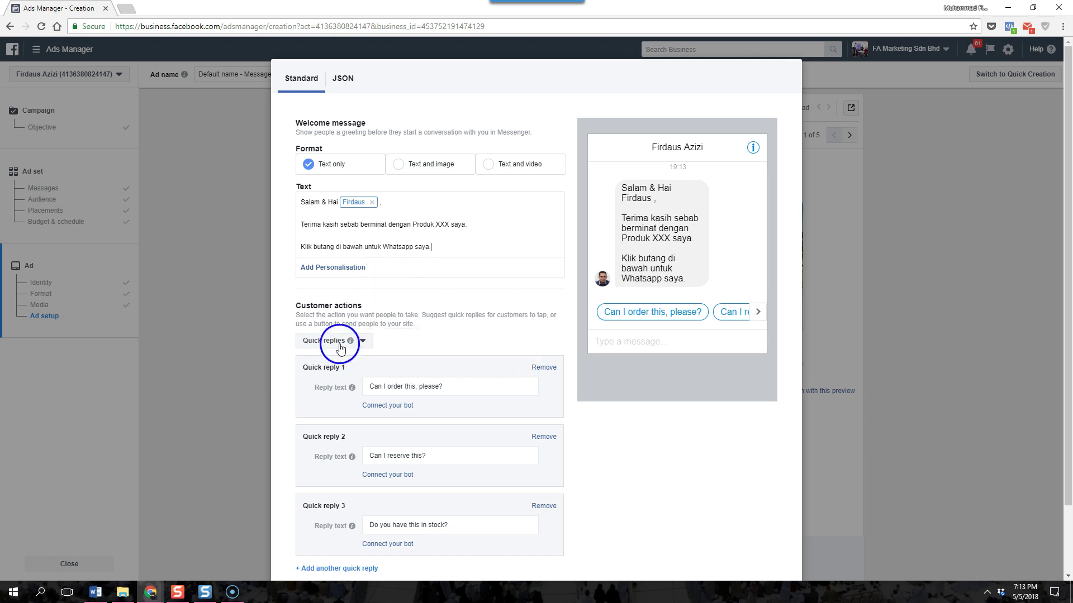
- Examine what the quick replies do and how the three suggested replies appear in the Messenger preview
scroll(350, 342, "down", 1)
mouse_move(350, 288)
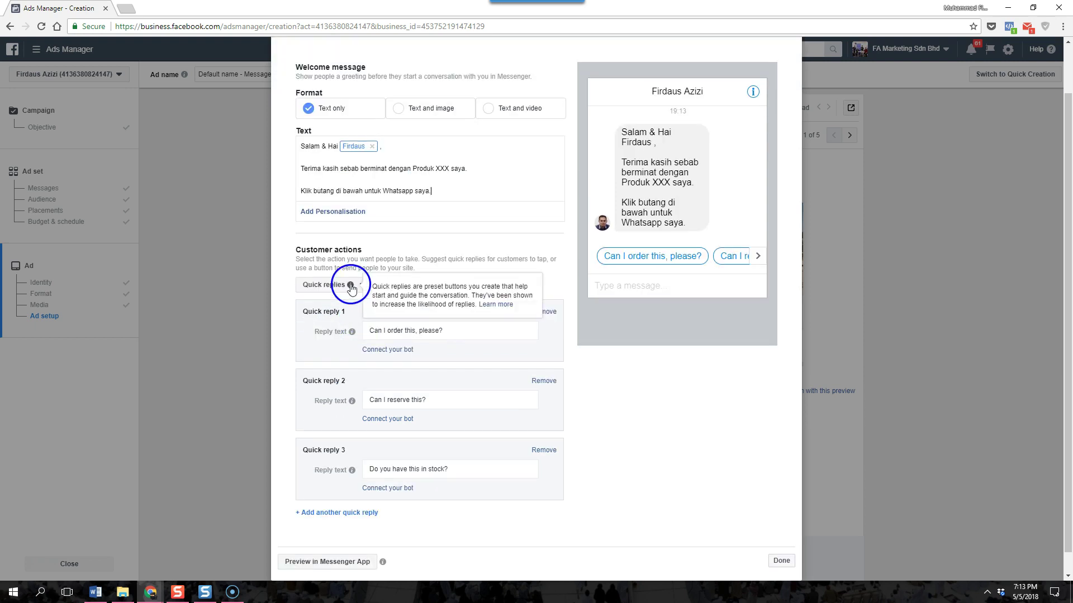
double_click(727, 256)
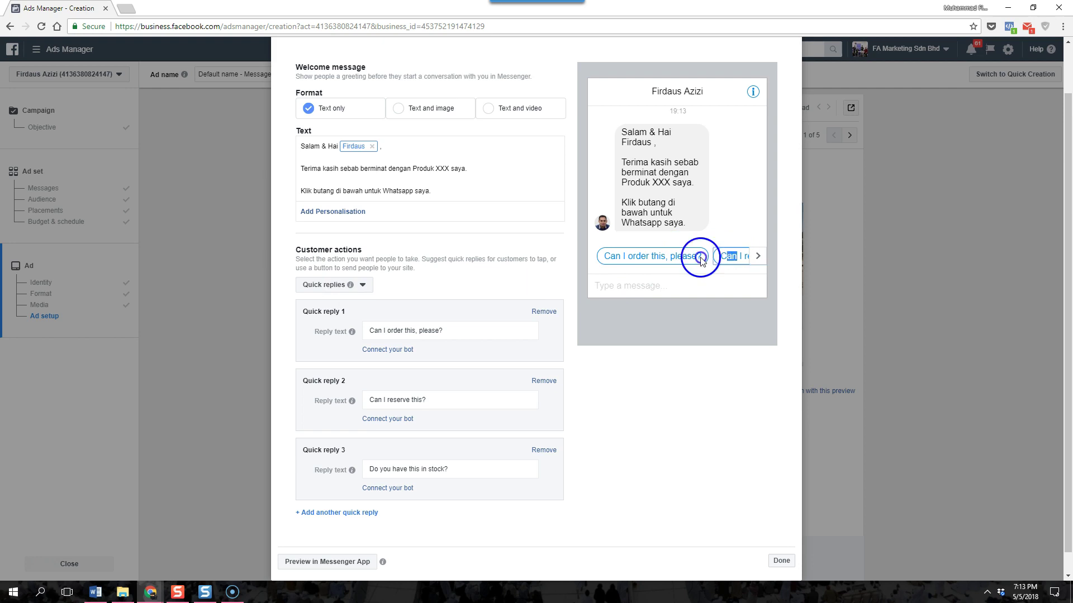
left_click(758, 256)
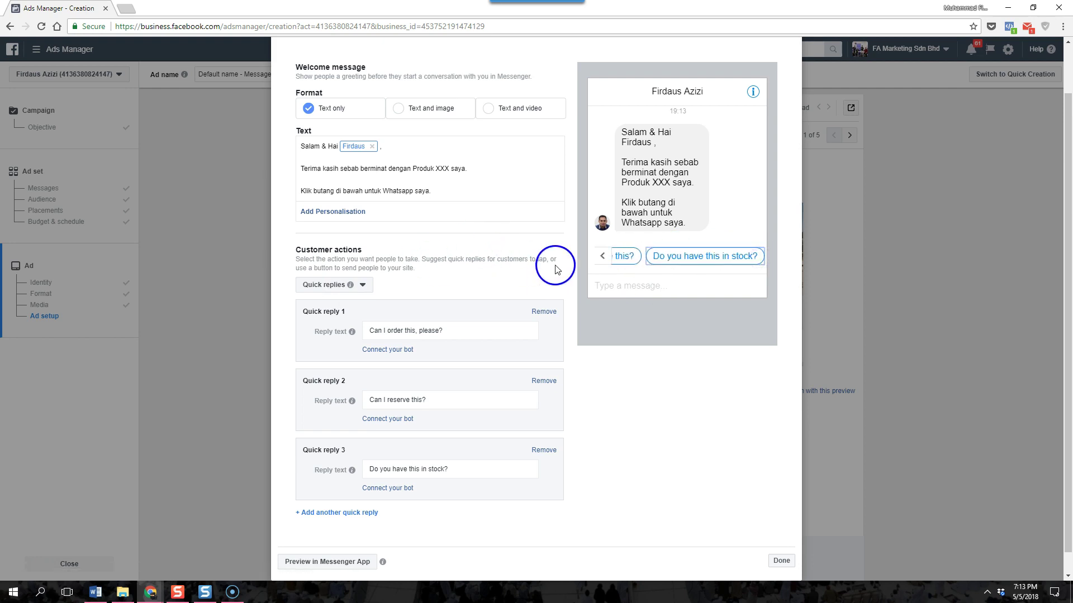
left_click(608, 256)
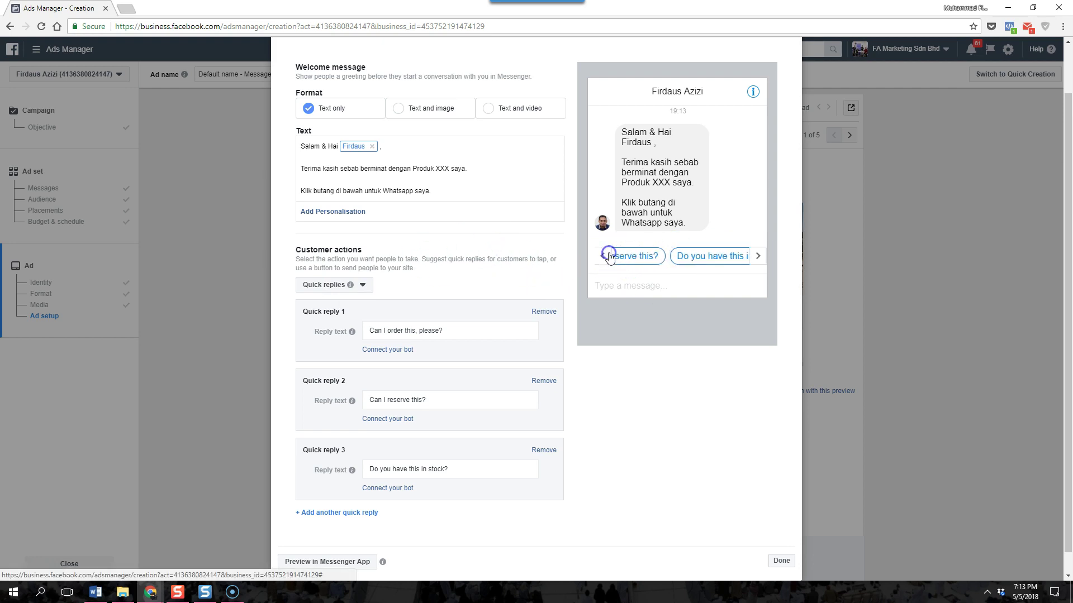
left_click(608, 255)
left_click_drag(609, 257, 770, 262)
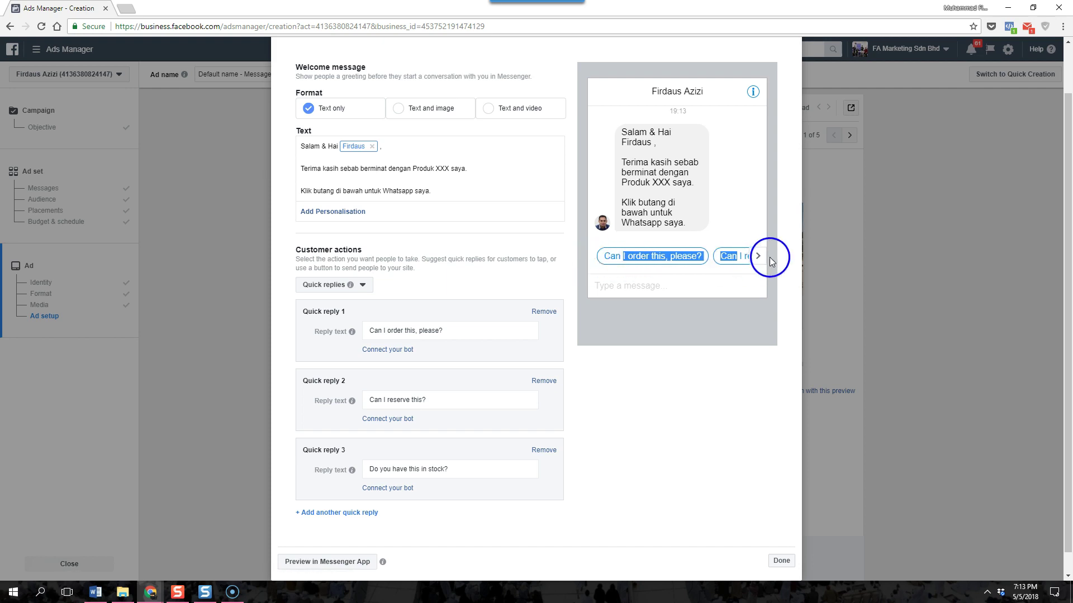
left_click(758, 255)
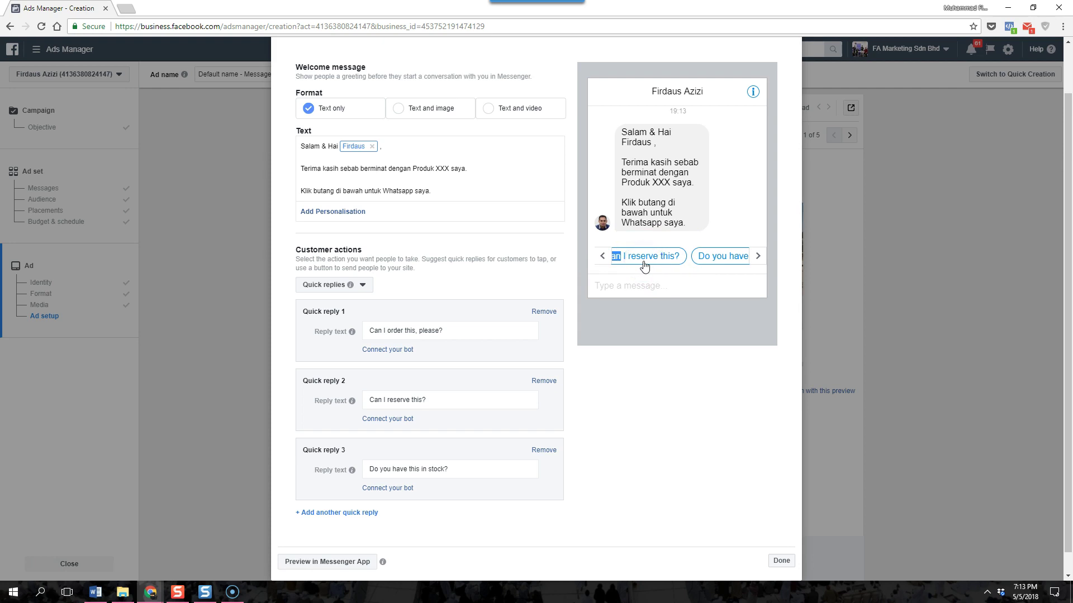
left_click(618, 295)
- Switch the welcome message's customer actions from quick replies to Buttons
mouse_move(350, 285)
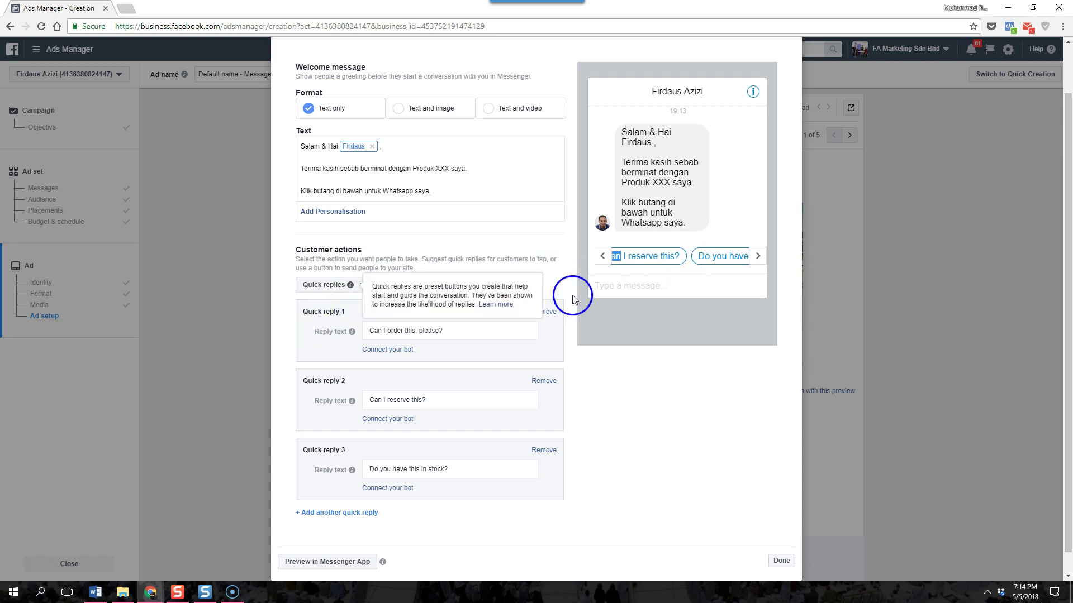
left_click(359, 292)
left_click(354, 300)
left_click(735, 322)
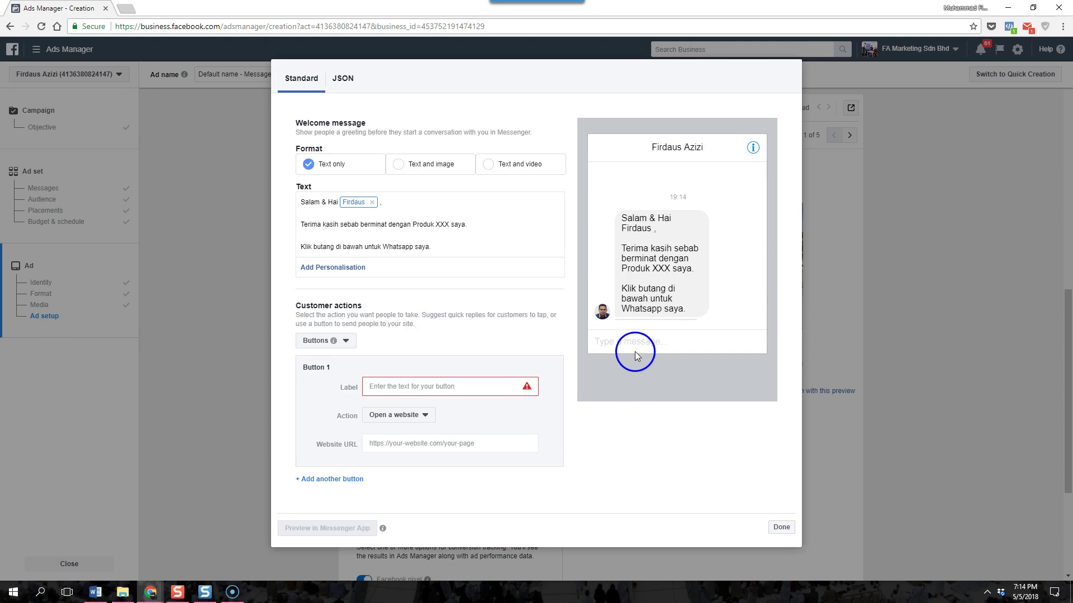
- Label Button 1 "Whatsapp Saya", keep its action as Open a website, and paste the WhatsApp send link as its URL
left_click(408, 384)
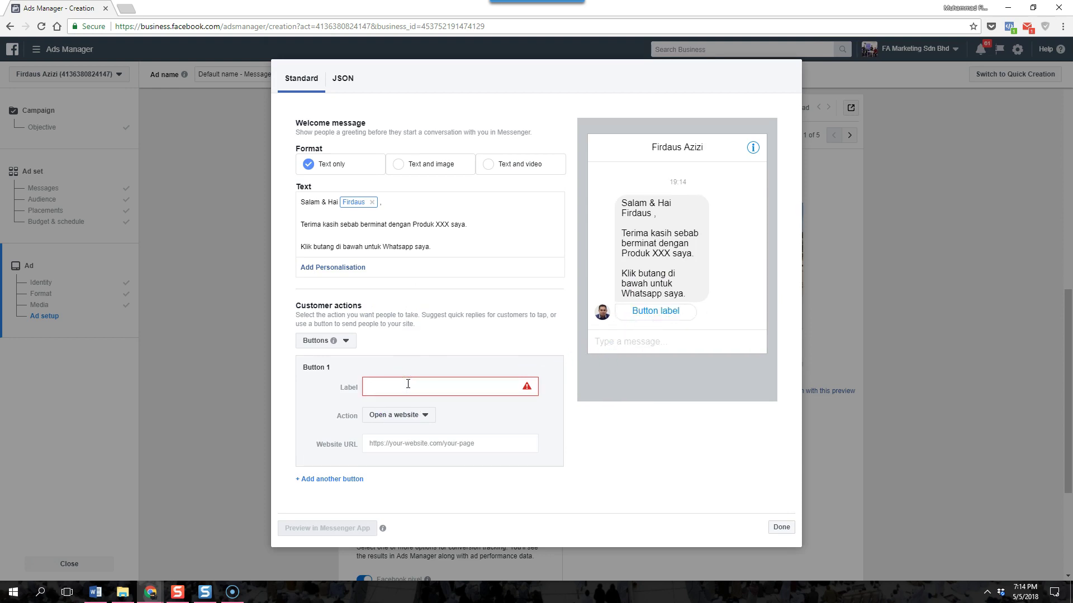
type("Whatsapp Saya")
left_click(380, 415)
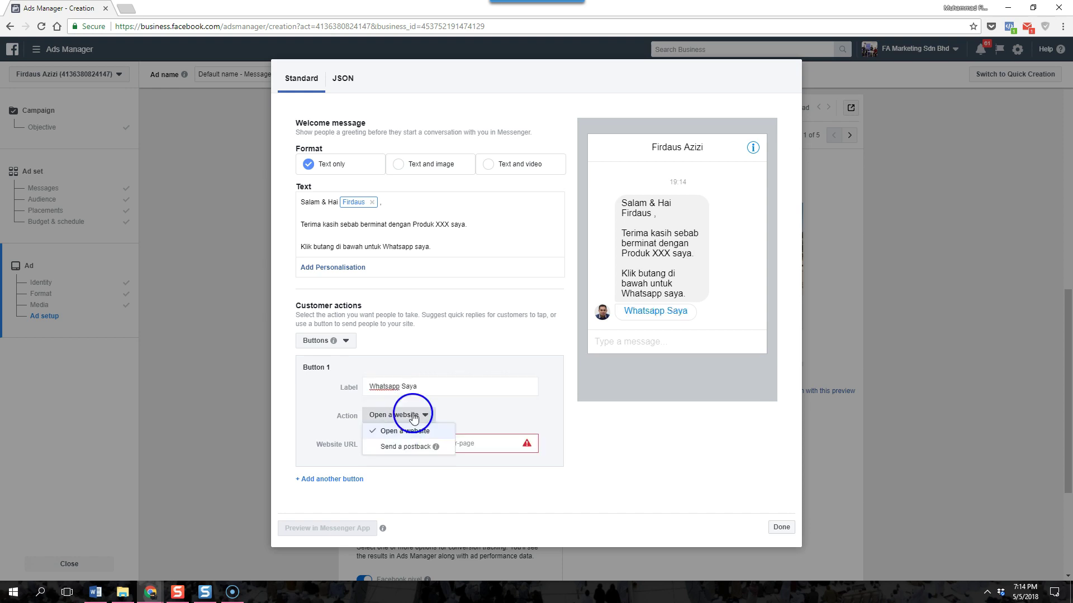
left_click(383, 386)
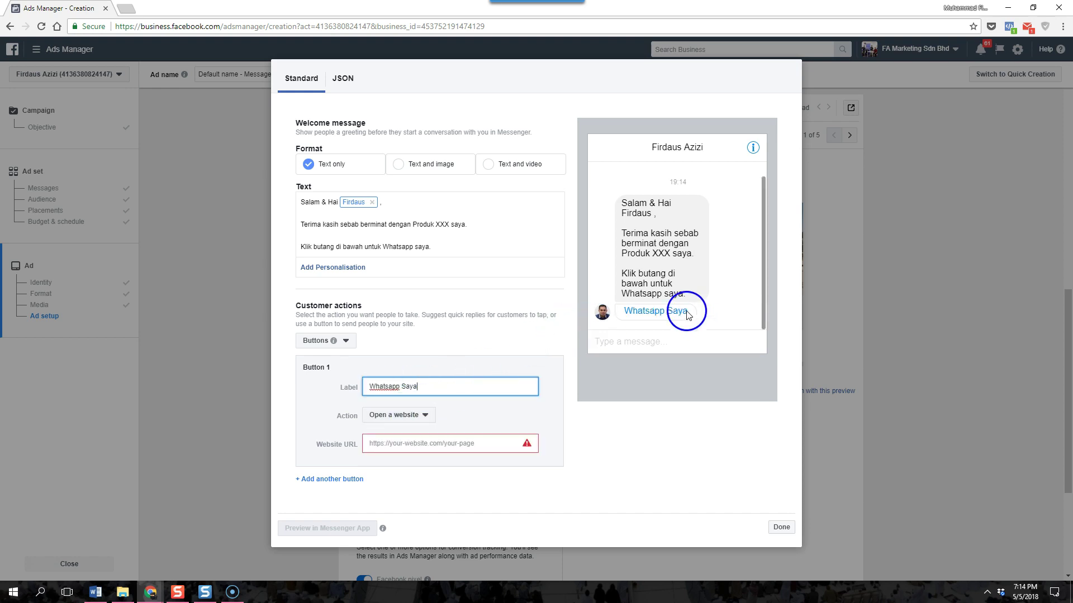
left_click(411, 417)
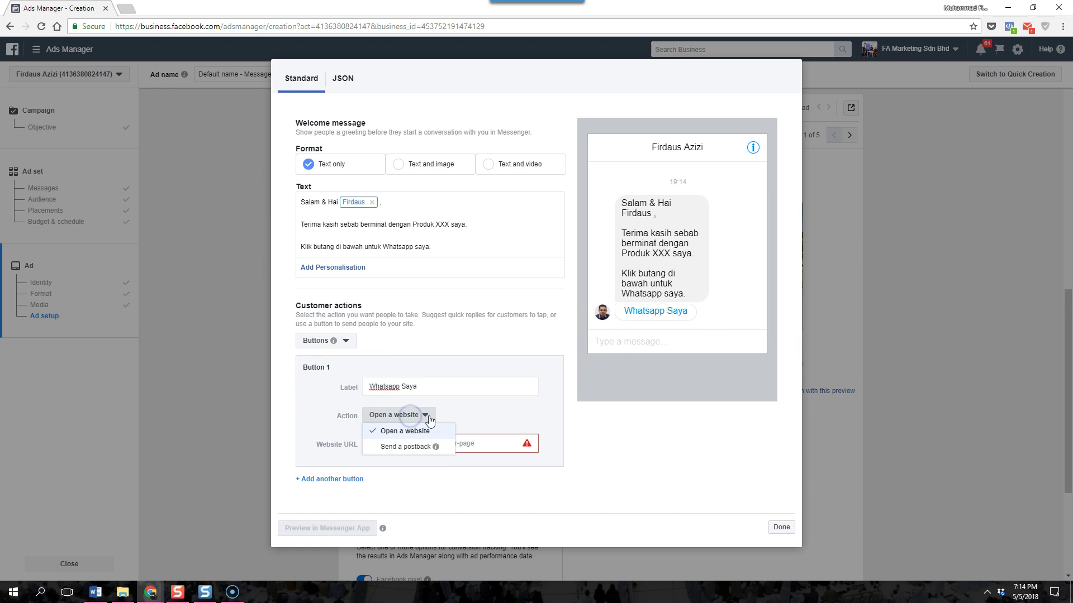
left_click(427, 444)
key("ctrl+v")
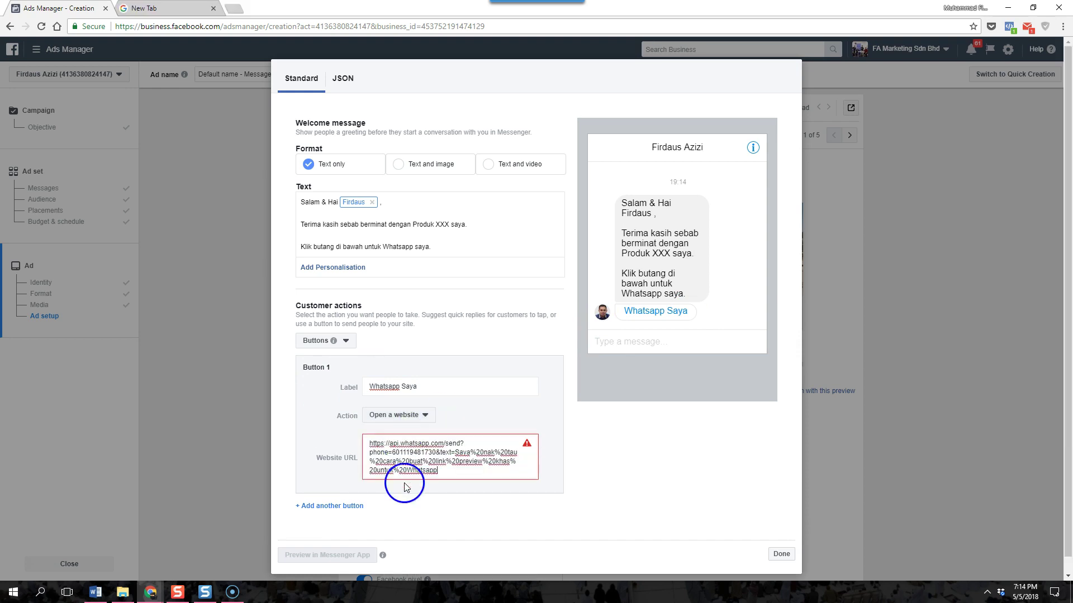
- Add a second button labelled "Beli di Website" that opens the advertiser's own website address
left_click(357, 511)
scroll(436, 424, "down", 1)
left_click(386, 476)
scroll(386, 480, "down", 2)
left_click(353, 495)
type("Beli di Website")
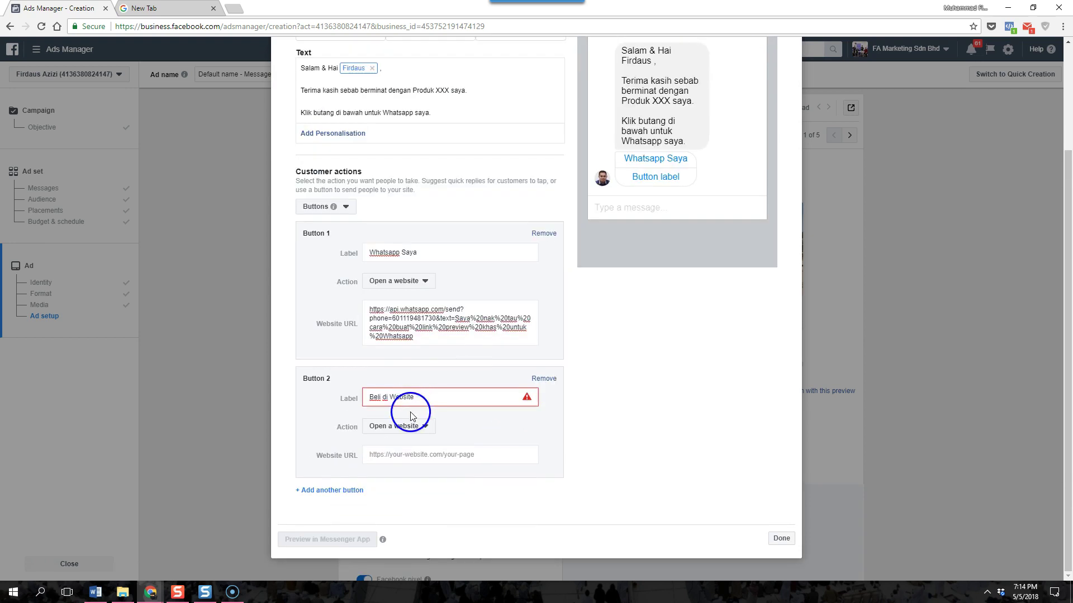
left_click(408, 451)
type("https")
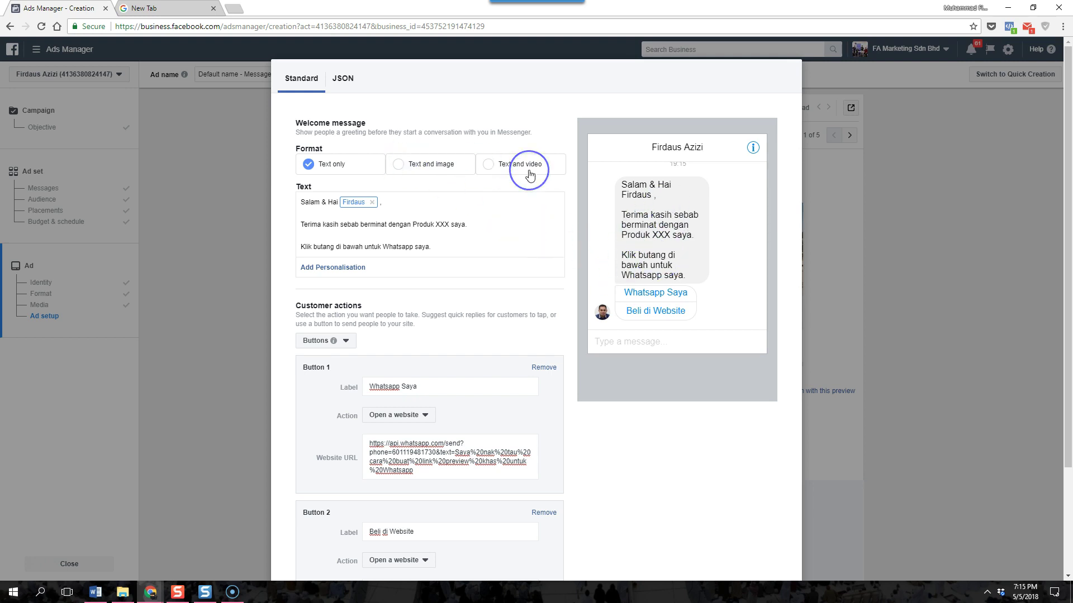
scroll(530, 178, "down", 5)
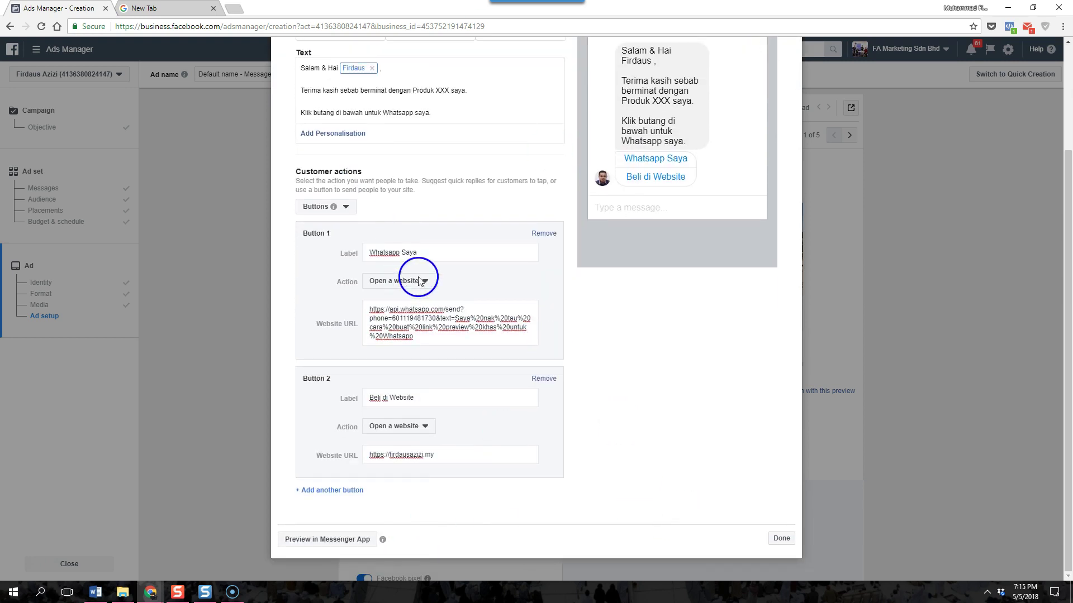
- Preview the welcome message in Messenger and check where its "Whatsapp Saya" and "Beli di Website" buttons lead
scroll(407, 275, "up", 3)
scroll(390, 429, "down", 3)
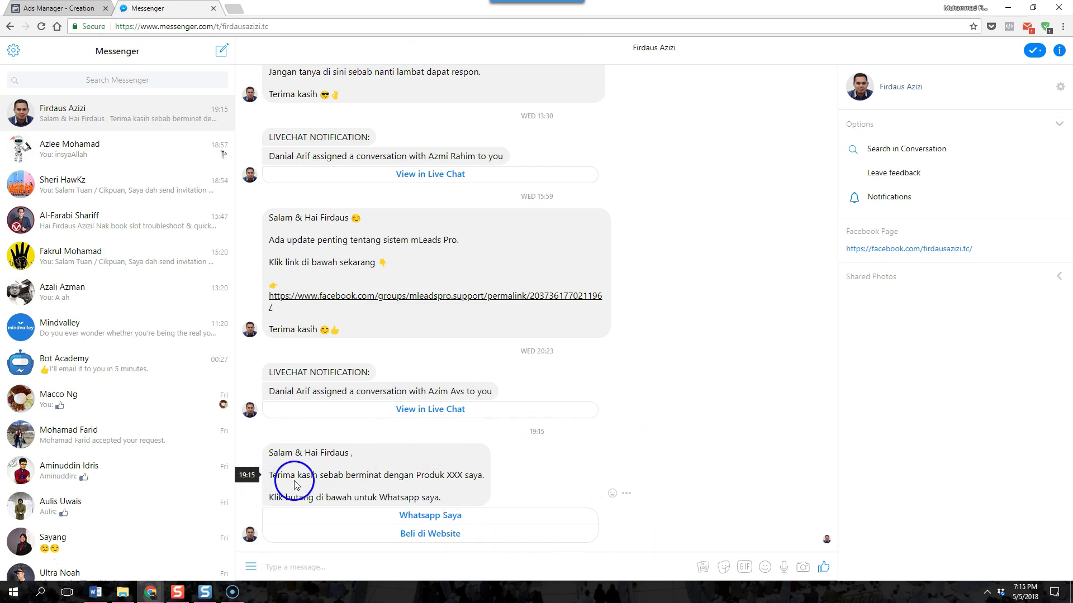
left_click(437, 519)
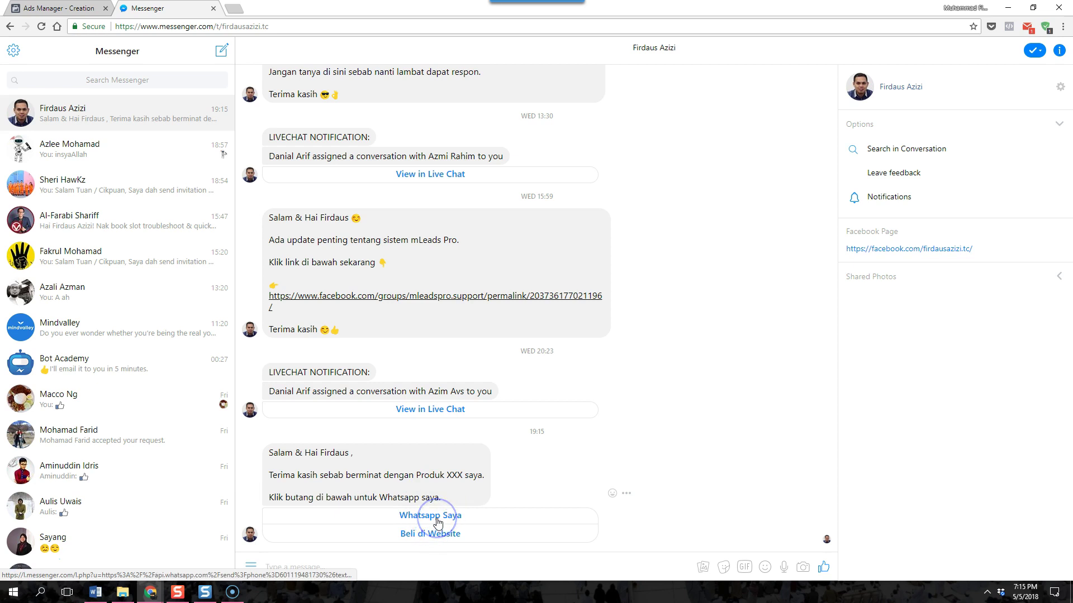
left_click(437, 522)
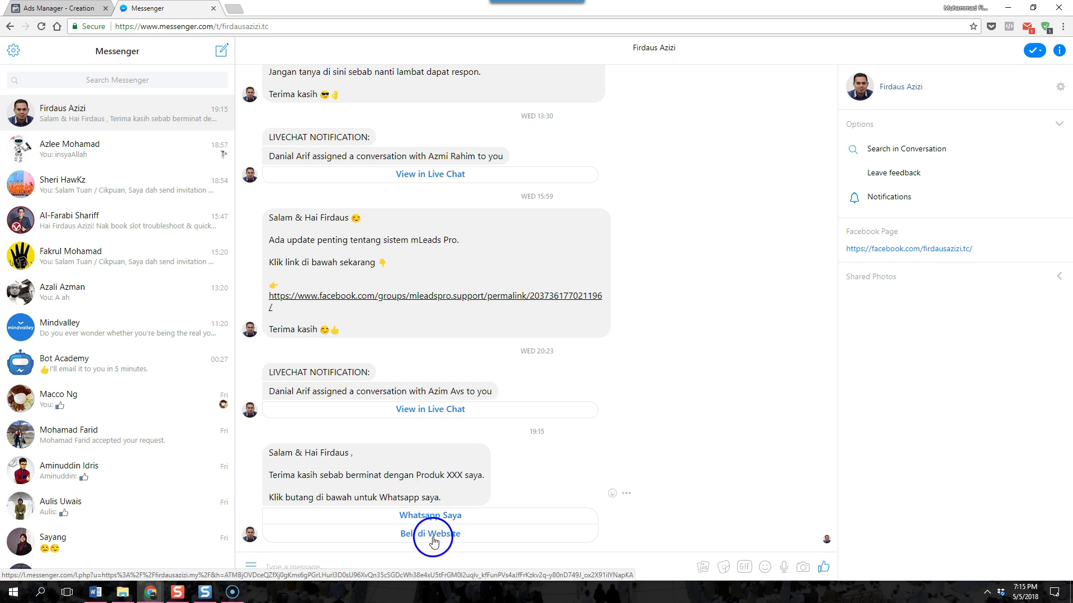
- Return to the ad's Messenger setup and review the welcome message text and both button definitions
key("ctrl+1")
scroll(582, 268, "up", 3)
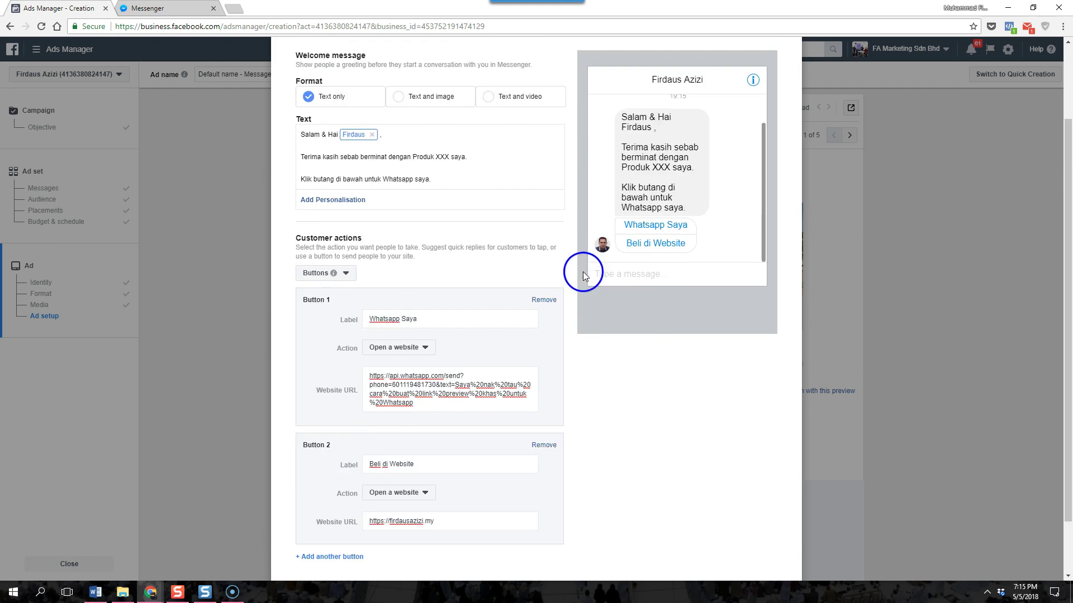
scroll(467, 164, "down", 1)
left_click_drag(490, 193, 302, 140)
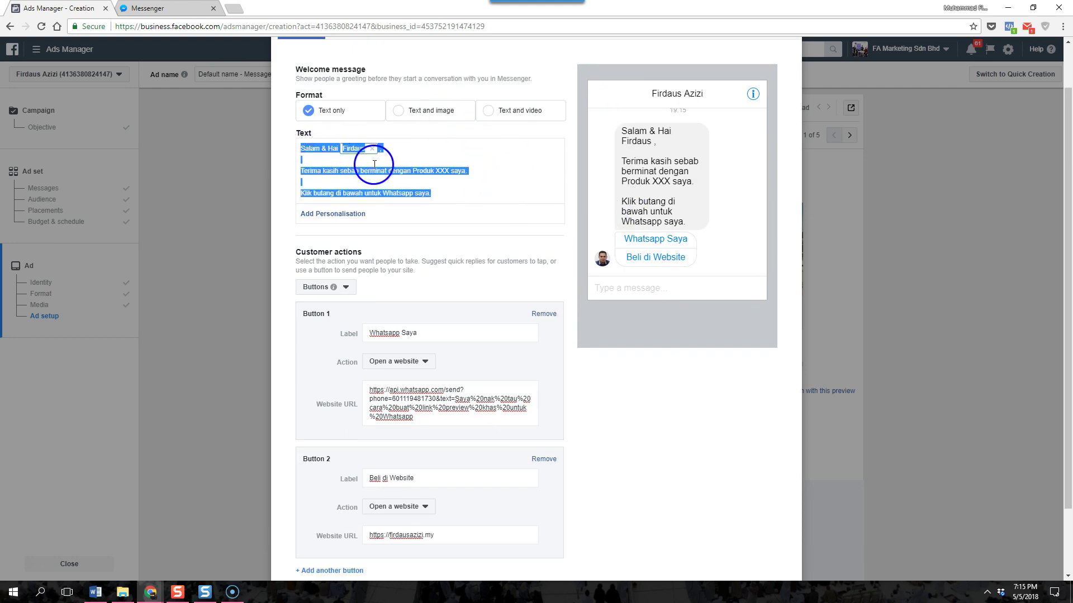
left_click(394, 170)
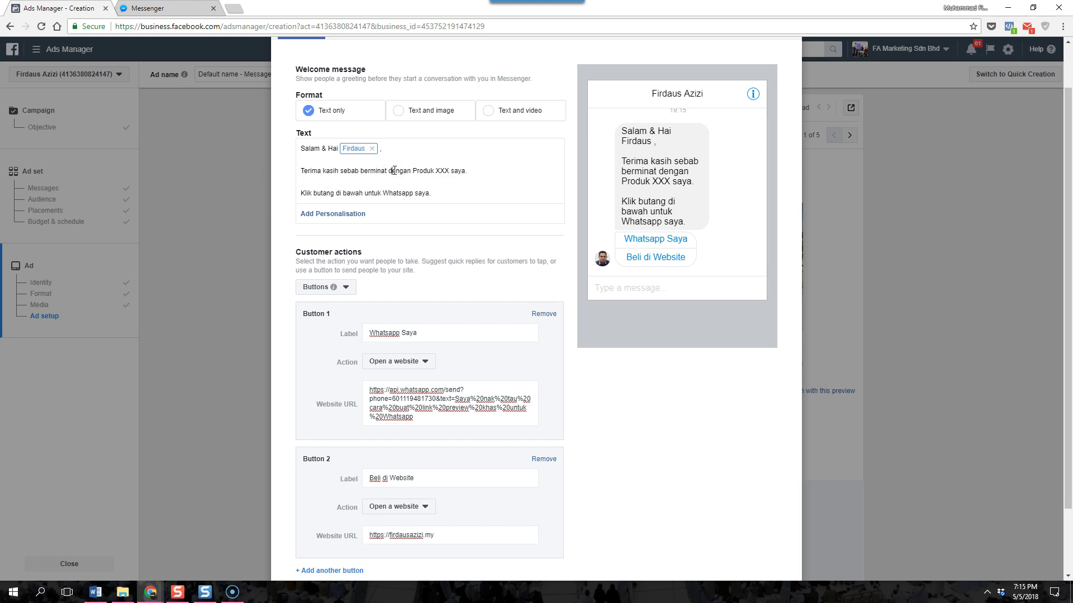
scroll(427, 268, "down", 3)
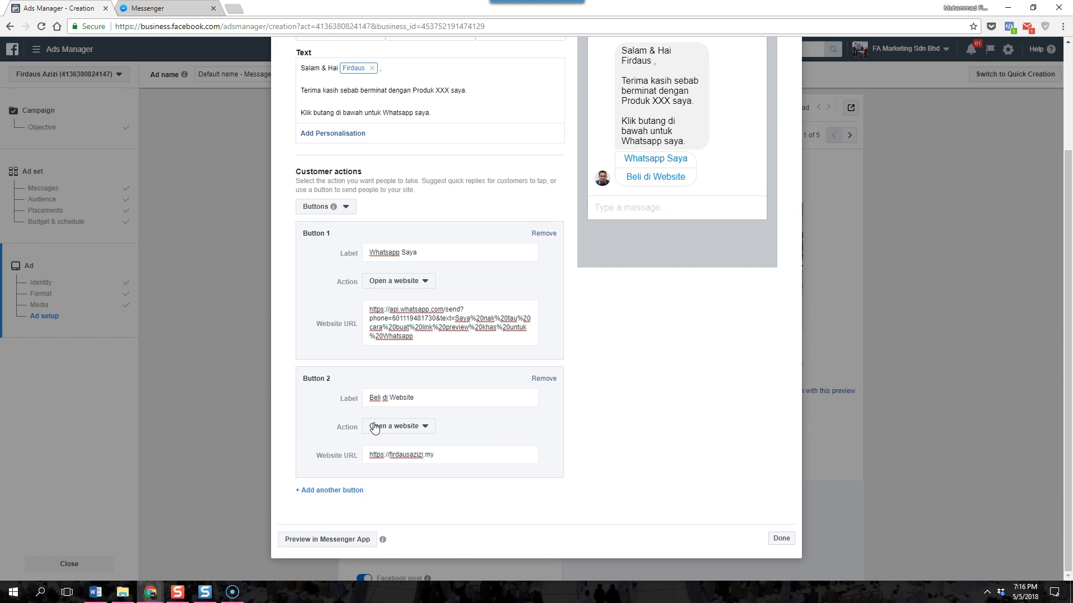
- Try the Send a postback action for Button 1, and restore Open a website with the WhatsApp send link
left_click(394, 281)
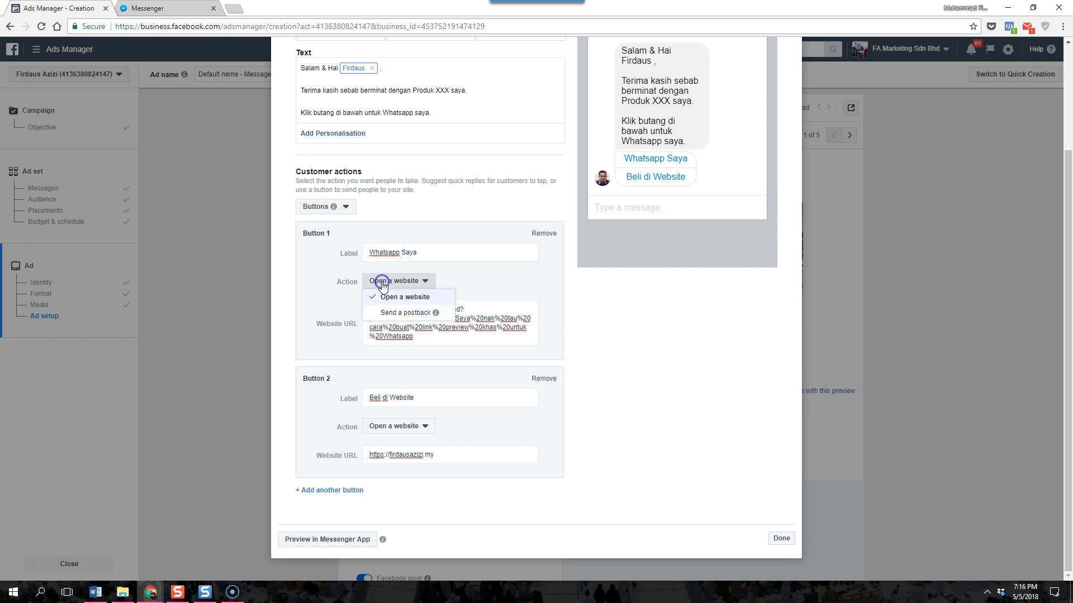
left_click(405, 314)
left_click(370, 338)
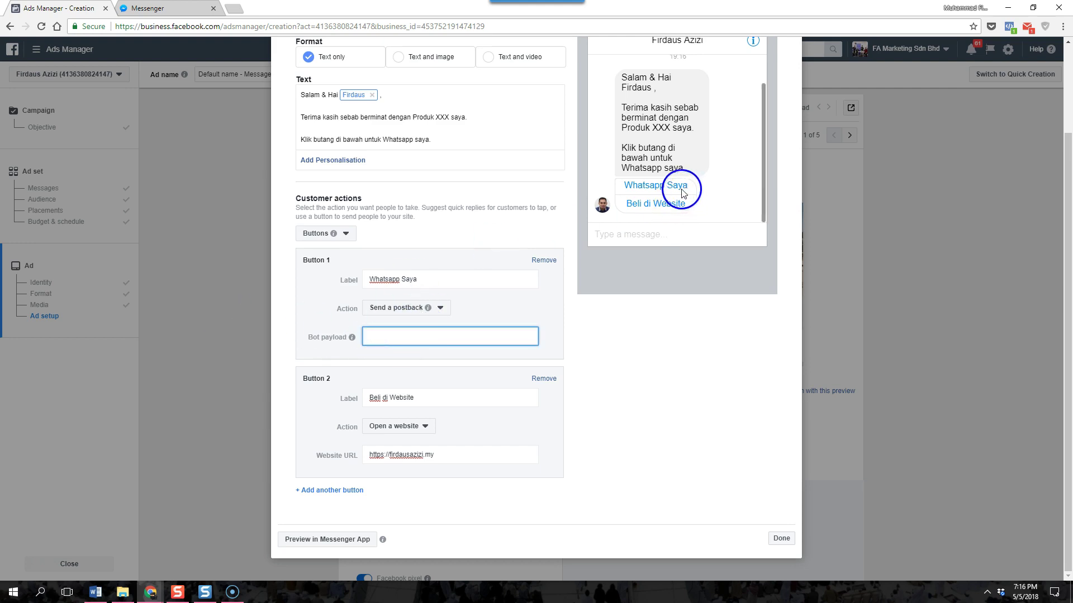
left_click(397, 317)
left_click(394, 326)
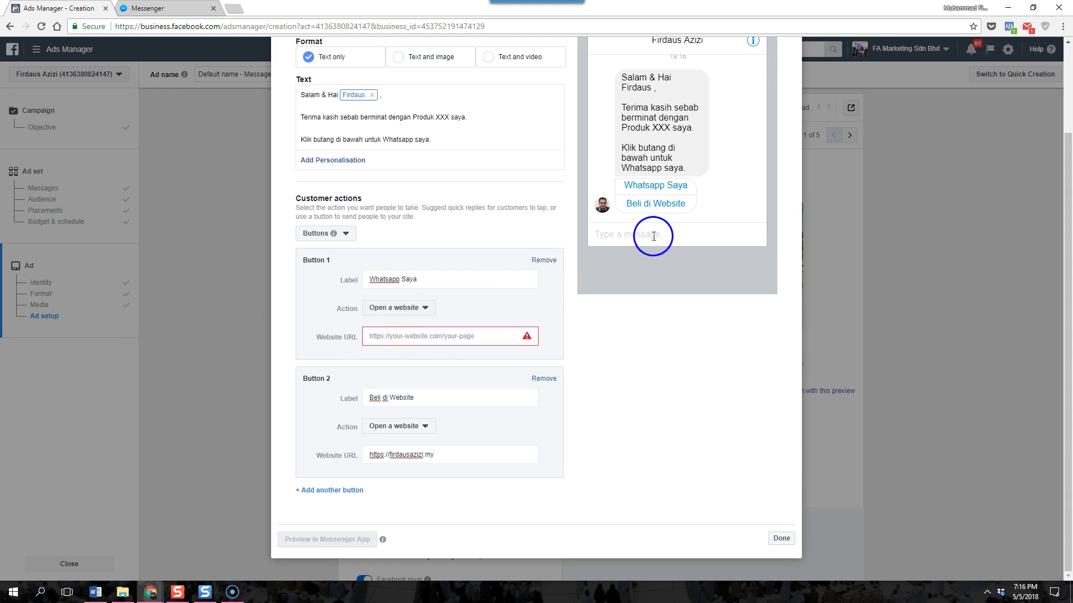
left_click(443, 339)
key("ctrl+v")
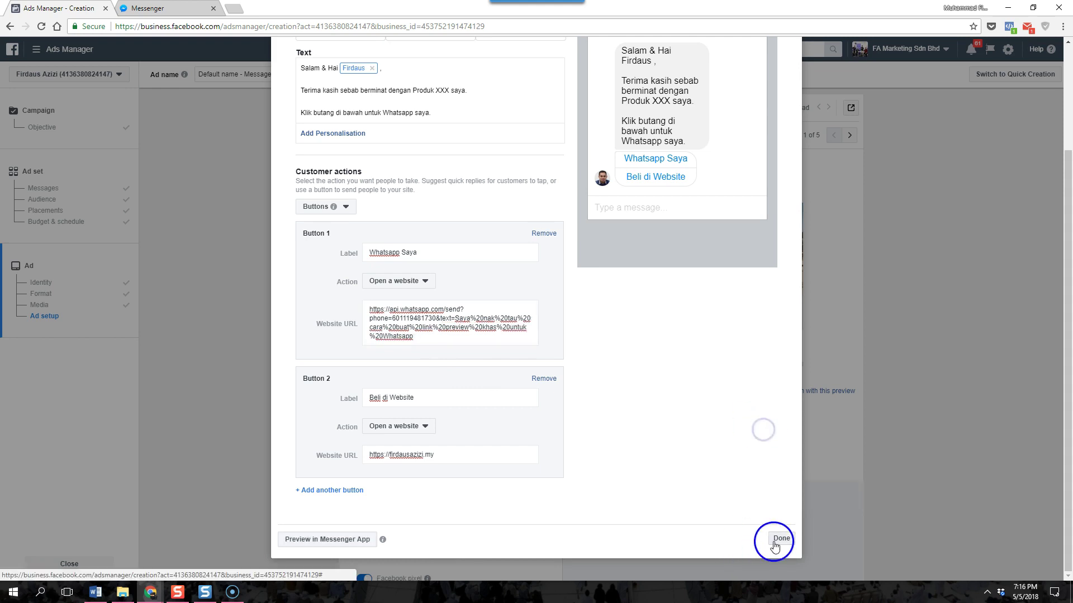
- Finish the custom welcome message setup and check the ad's advanced options and conversion tracking
left_click(781, 539)
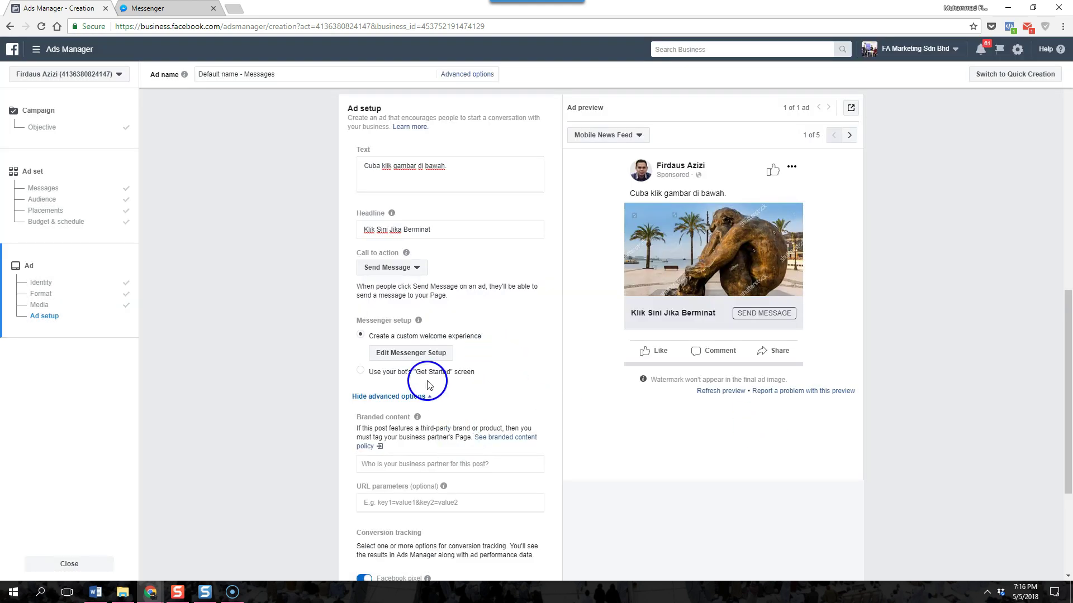
scroll(393, 437, "down", 3)
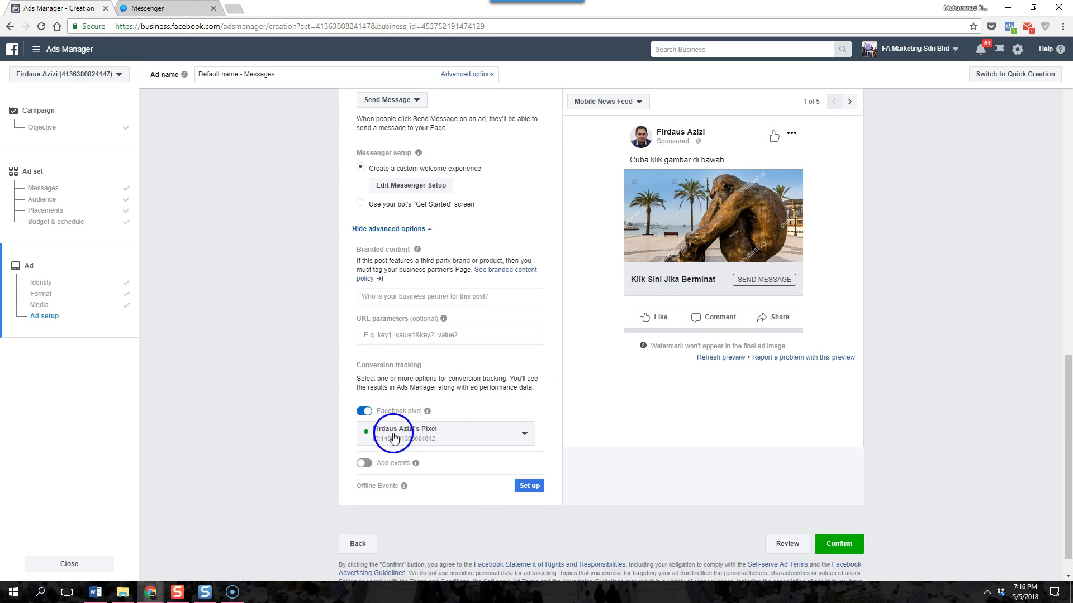
scroll(436, 450, "up", 5)
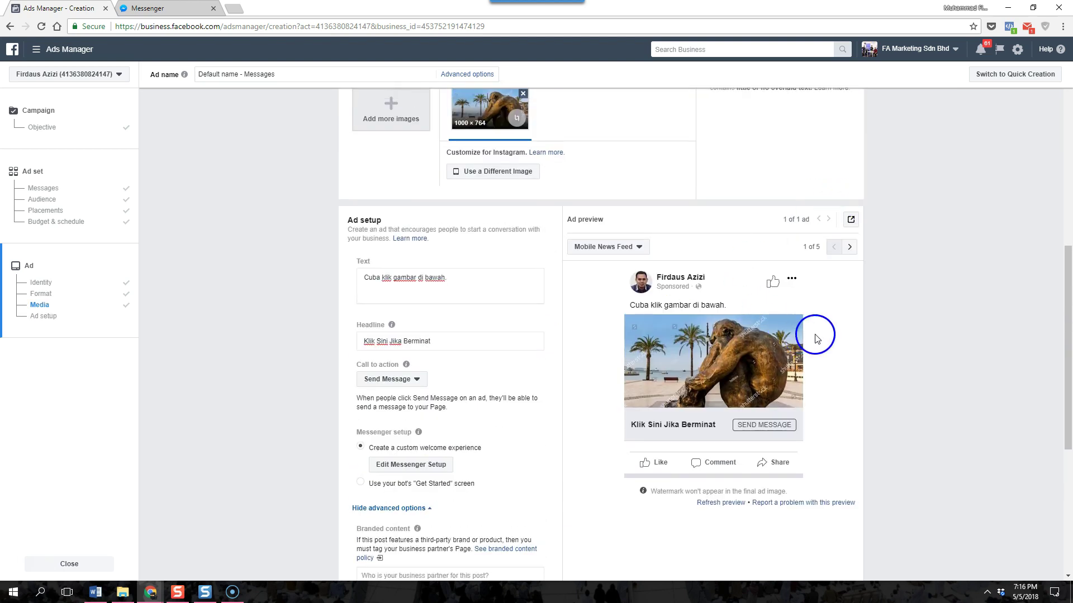
- Review the ad preview and its options for previewing on a device
scroll(827, 324, "up", 2)
scroll(827, 311, "down", 2)
left_click(851, 219)
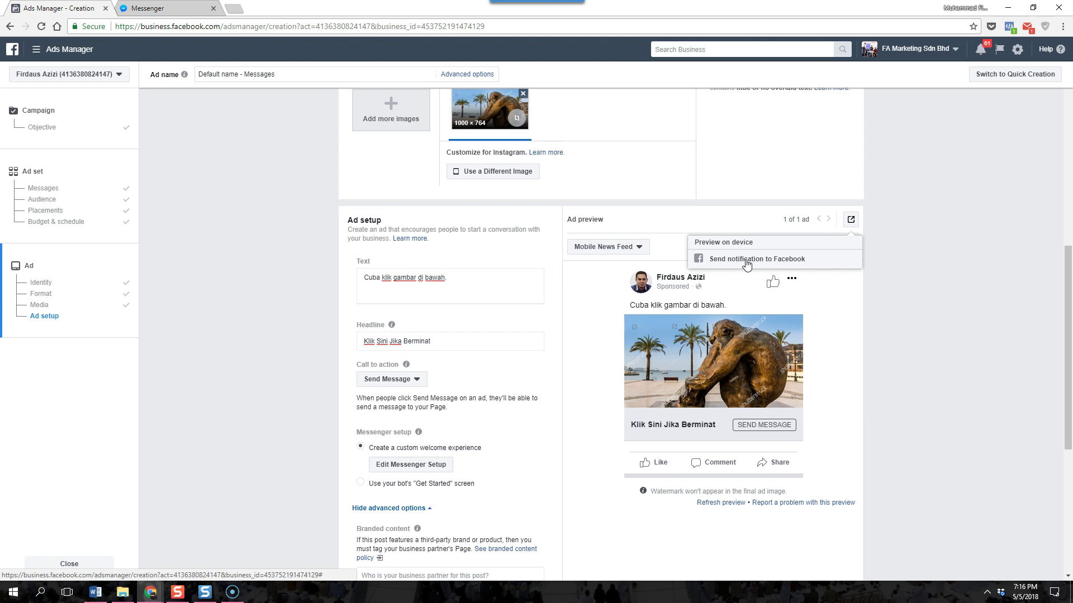
left_click(570, 252)
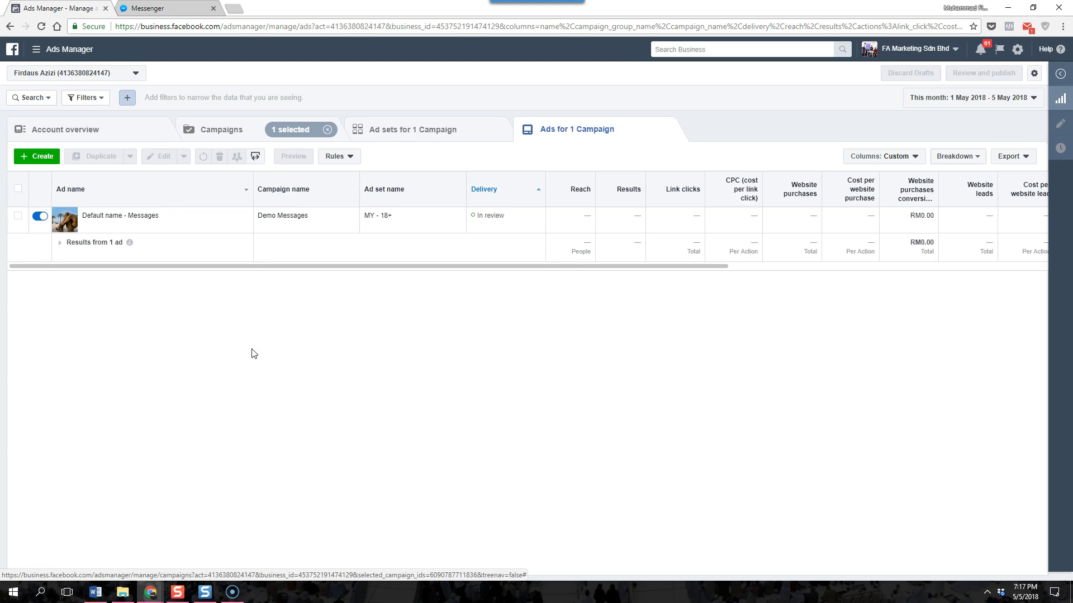
- Preview the "Default name - Messages" ad in the Facebook desktop News Feed and open its Messenger welcome message from the ad image
left_click(17, 219)
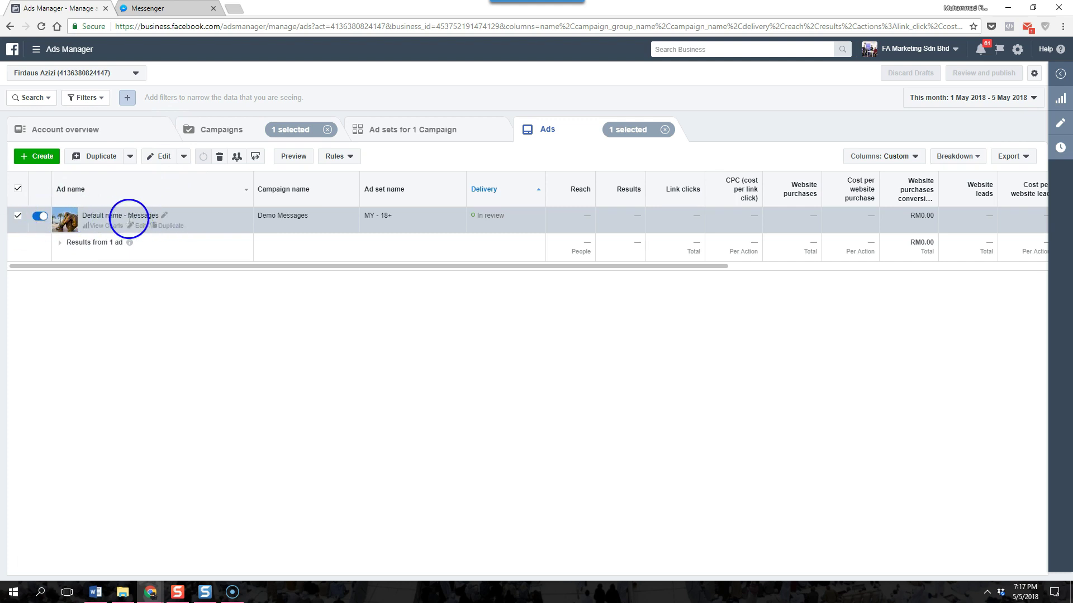
left_click(290, 155)
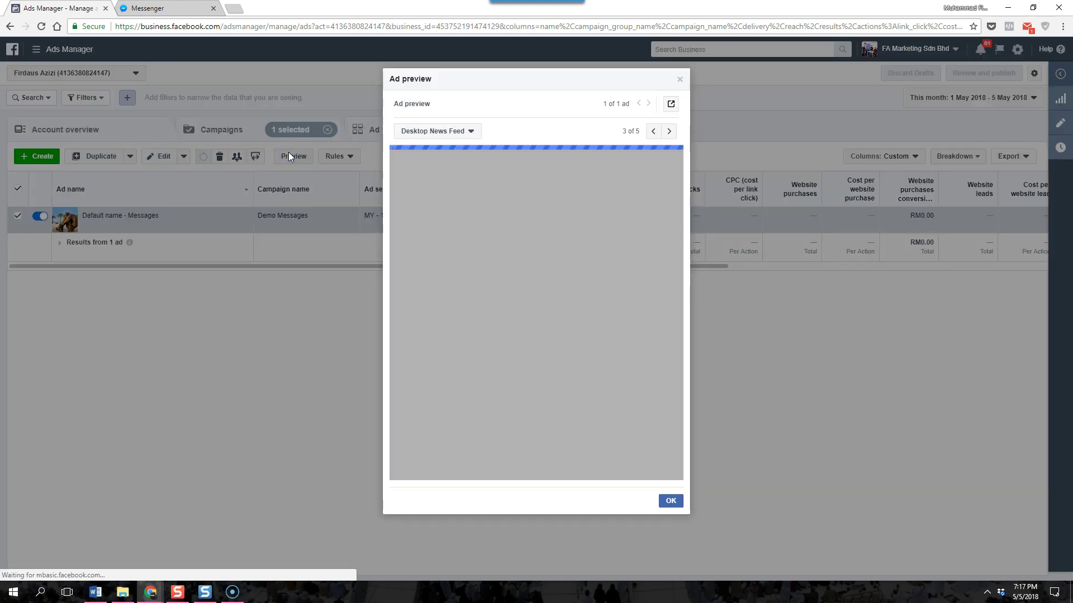
left_click(671, 103)
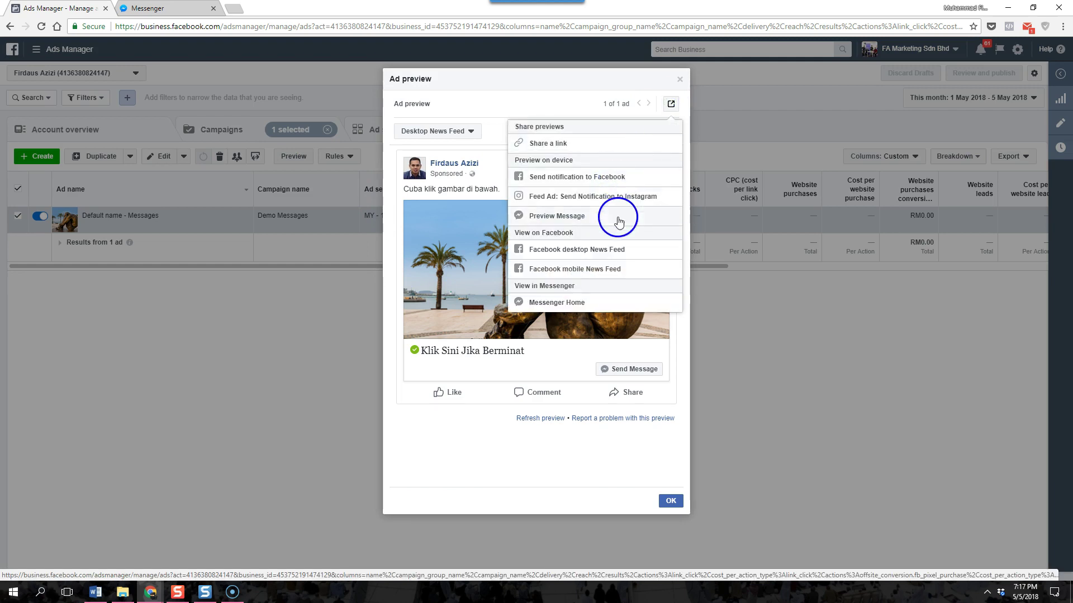
left_click(617, 249)
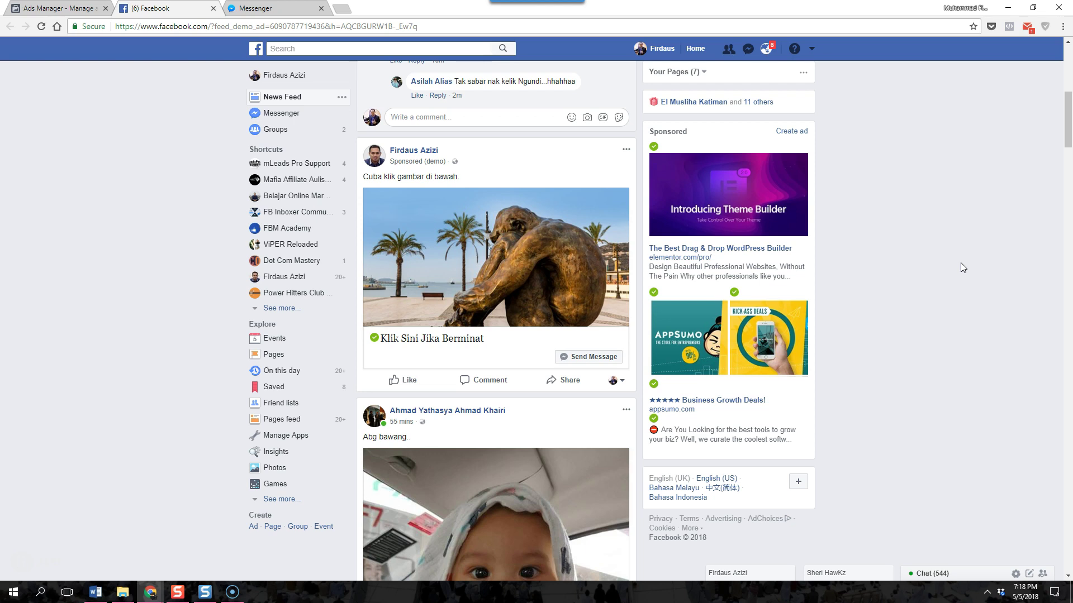
left_click(468, 241)
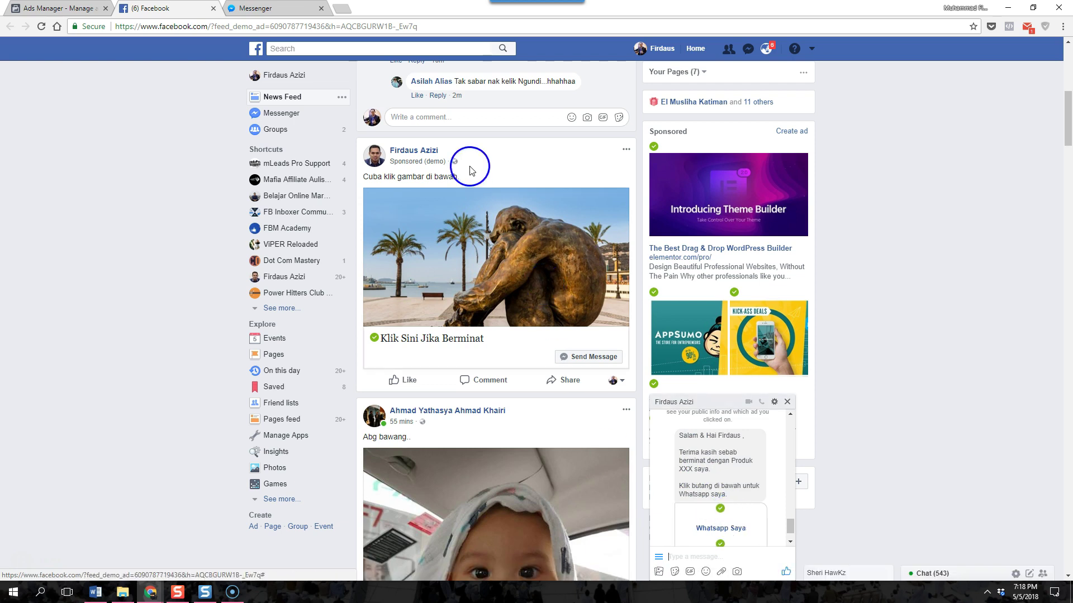
- Return to Ads Manager, examine the ad's other preview options including Messenger Home, and close the ad preview
key("ctrl+shift+Tab")
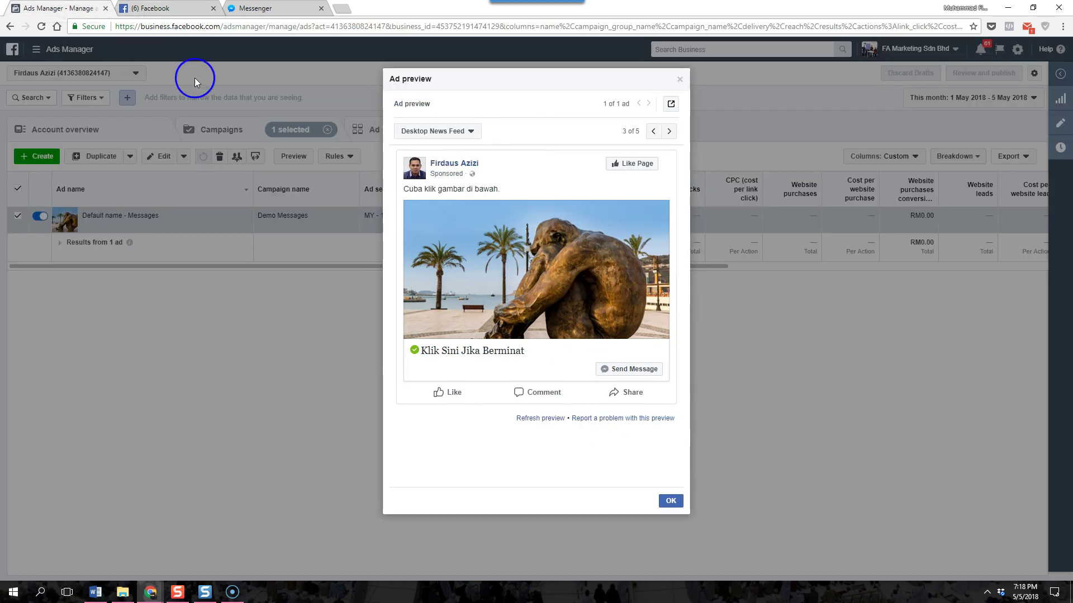
left_click(671, 104)
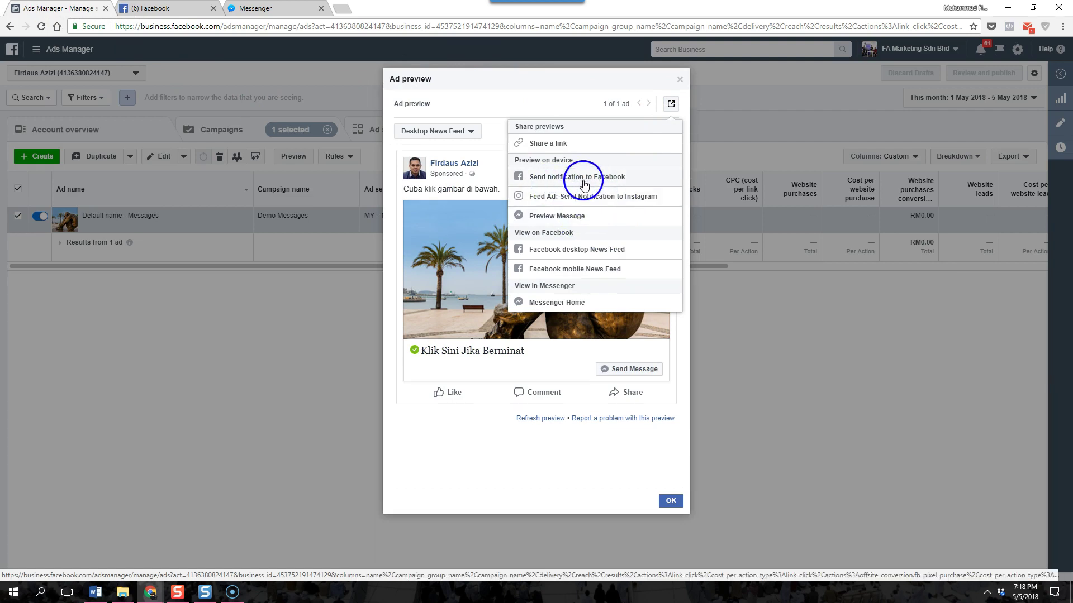
left_click(553, 302)
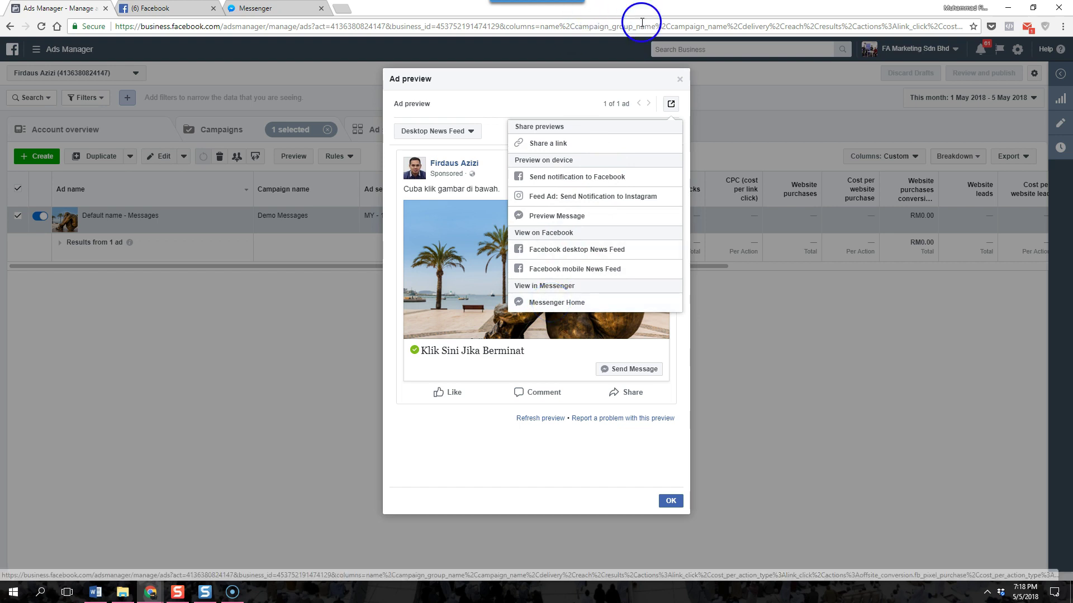
left_click(678, 79)
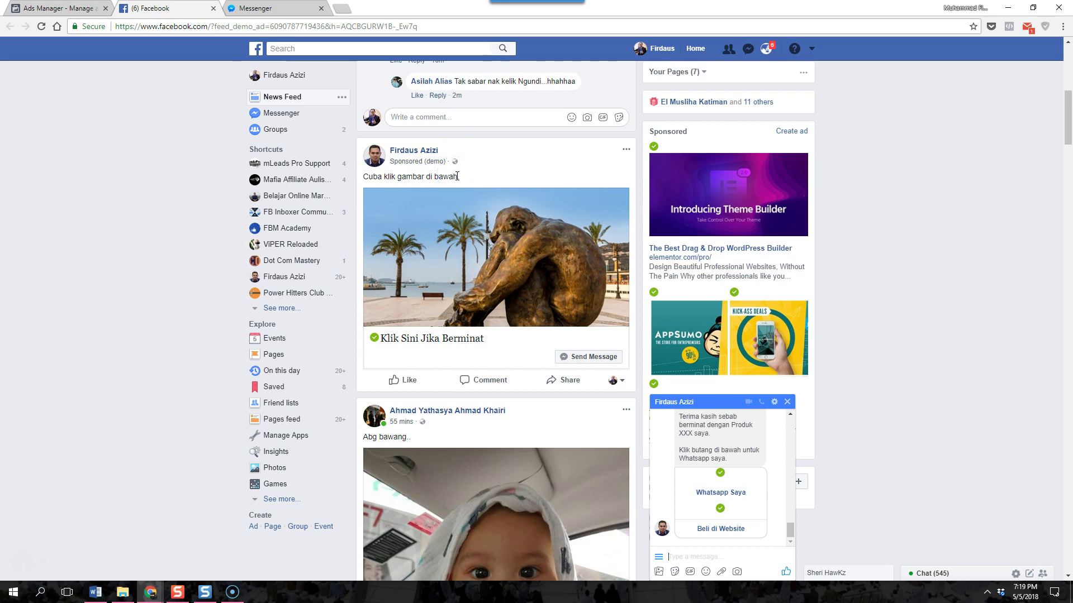
- Open the advertiser's Facebook Page on business.facebook.com
left_click(322, 28)
type("business.facebook.com/ads/manager/account/campaigns/?act=4136380824147")
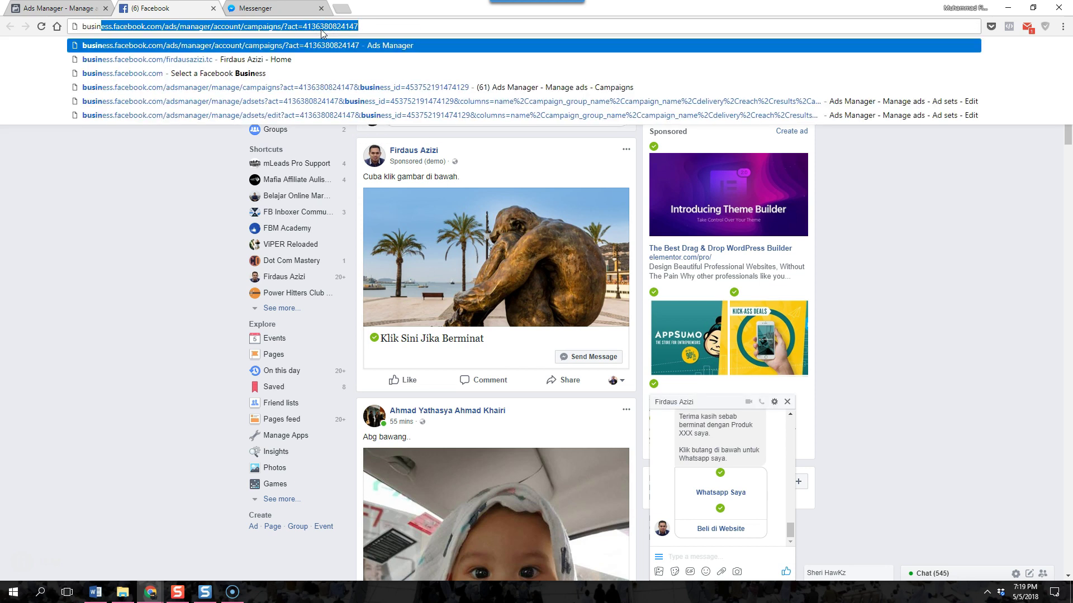
key("Return")
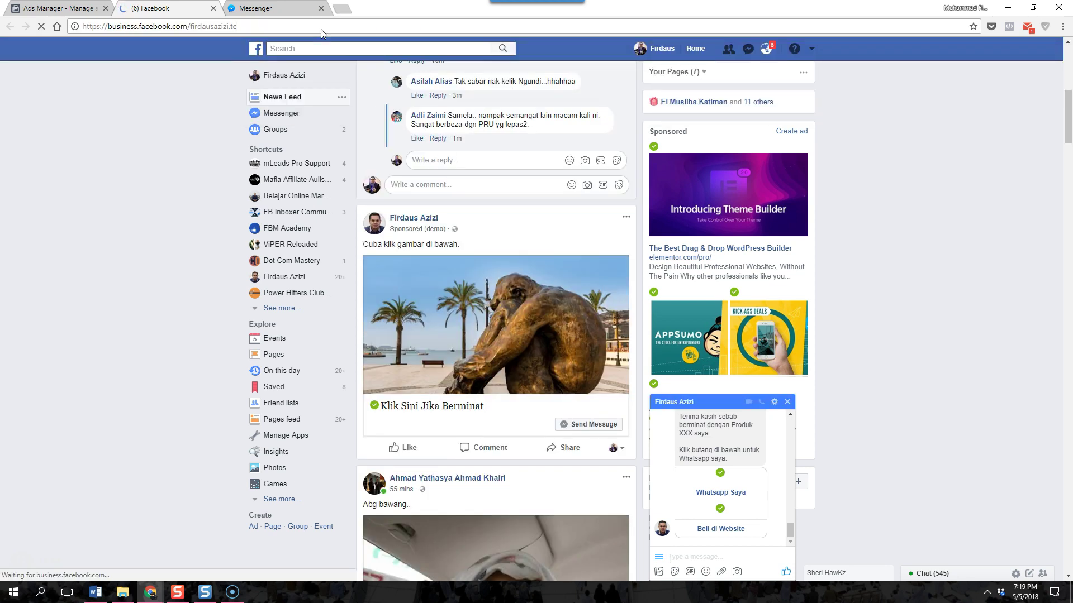